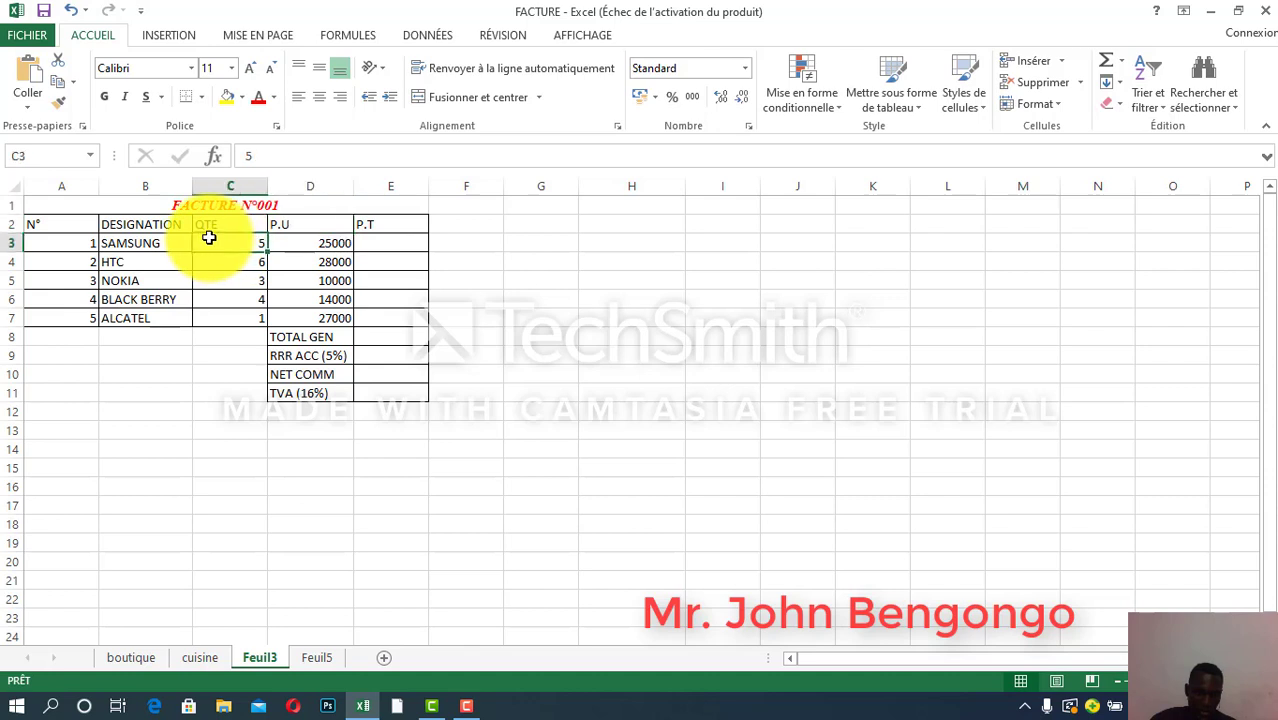
{"action": "left_click", "coordinate": [170, 299]}
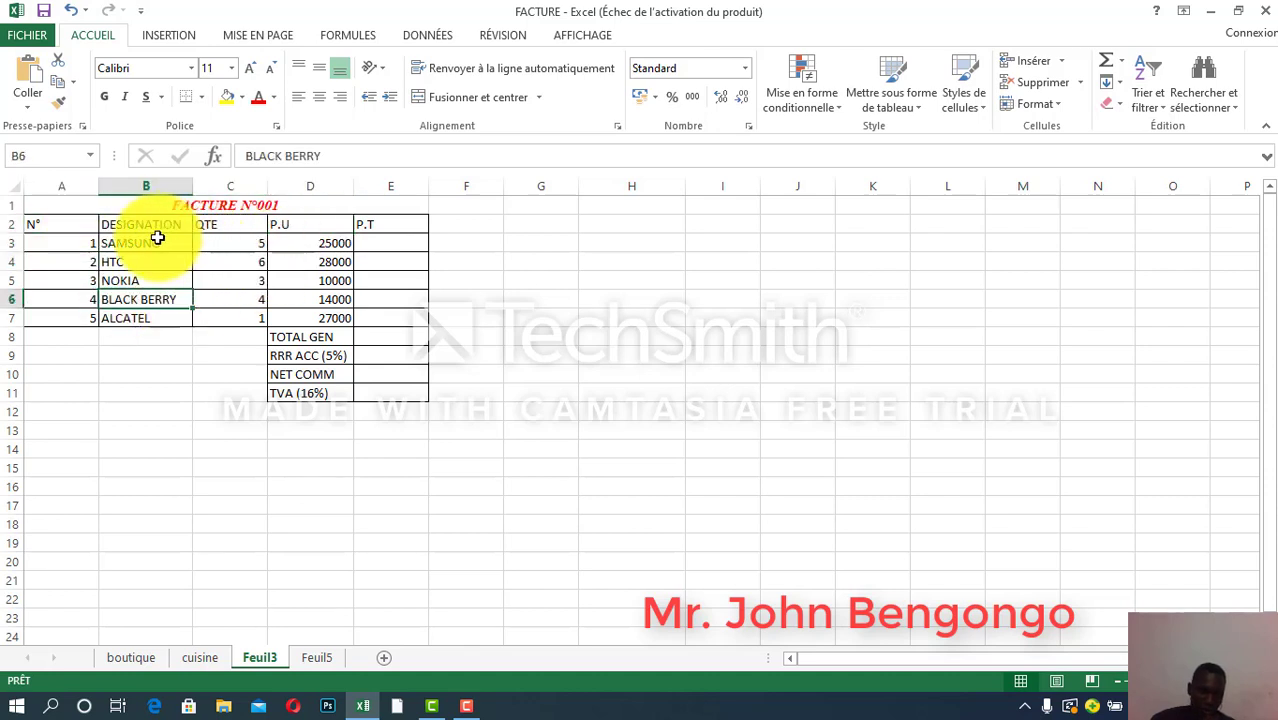
{"action": "left_click", "coordinate": [63, 224]}
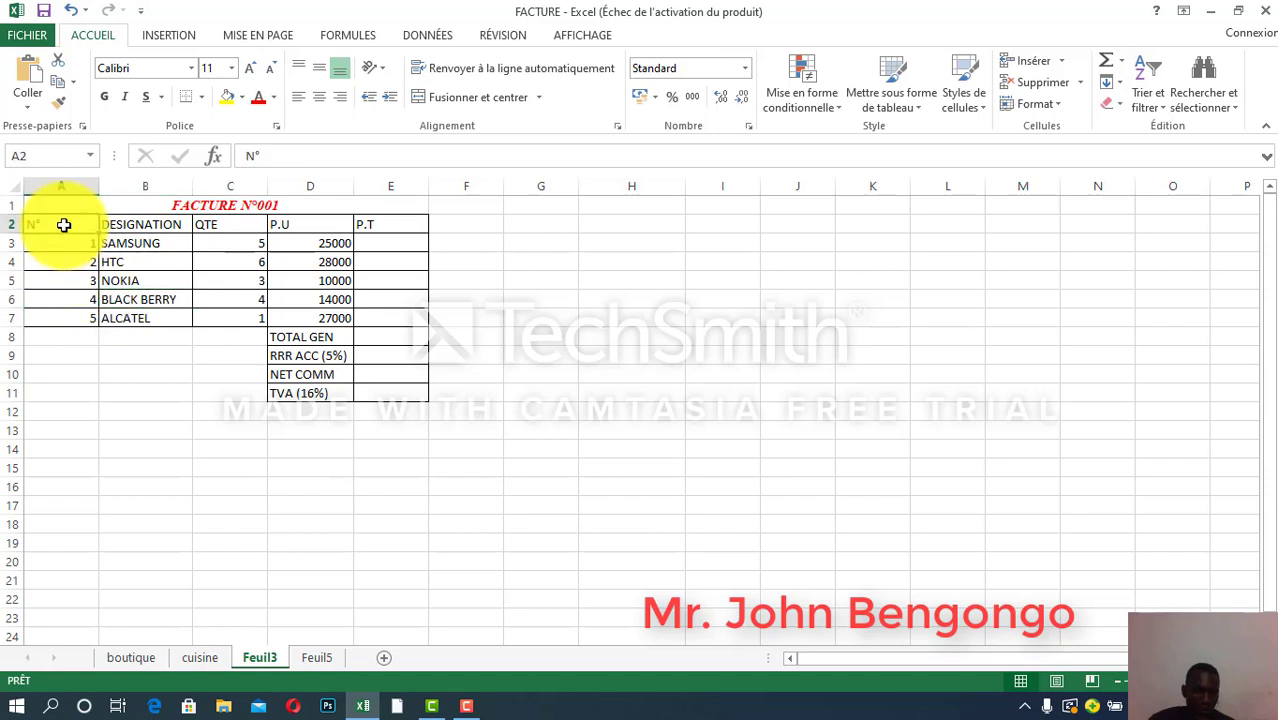
{"action": "left_click", "coordinate": [140, 224]}
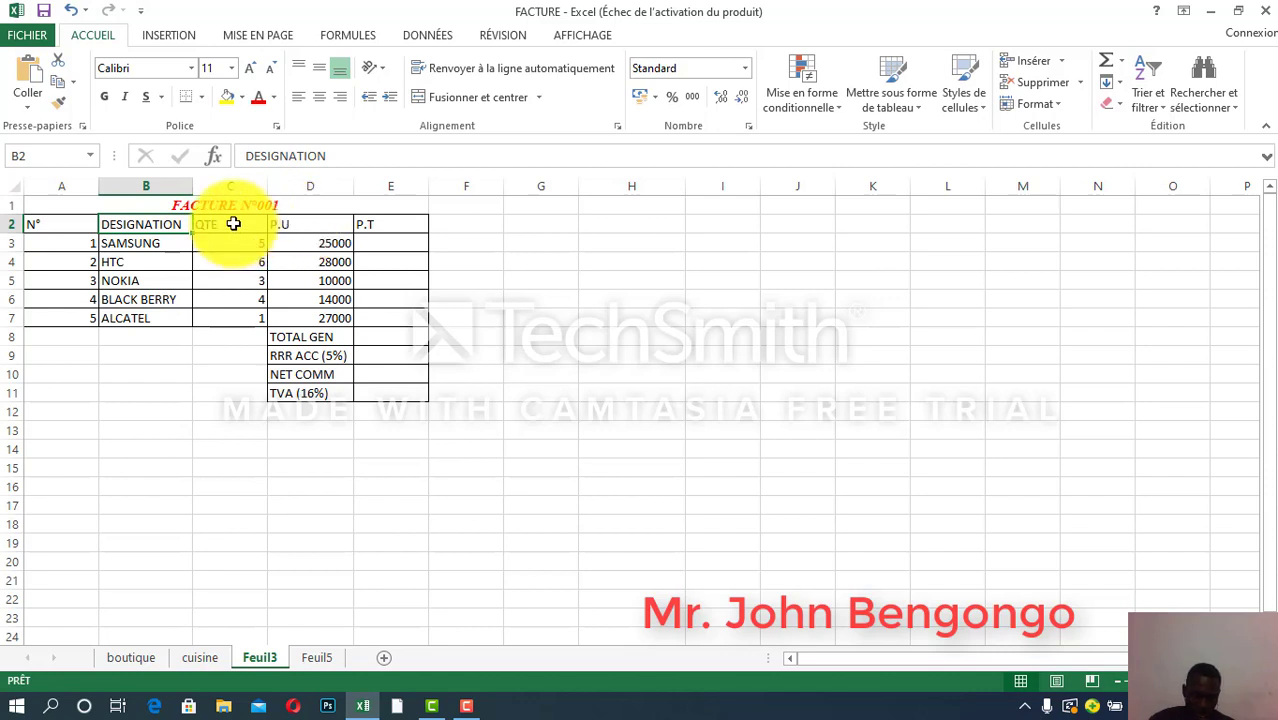
{"action": "left_click", "coordinate": [305, 224]}
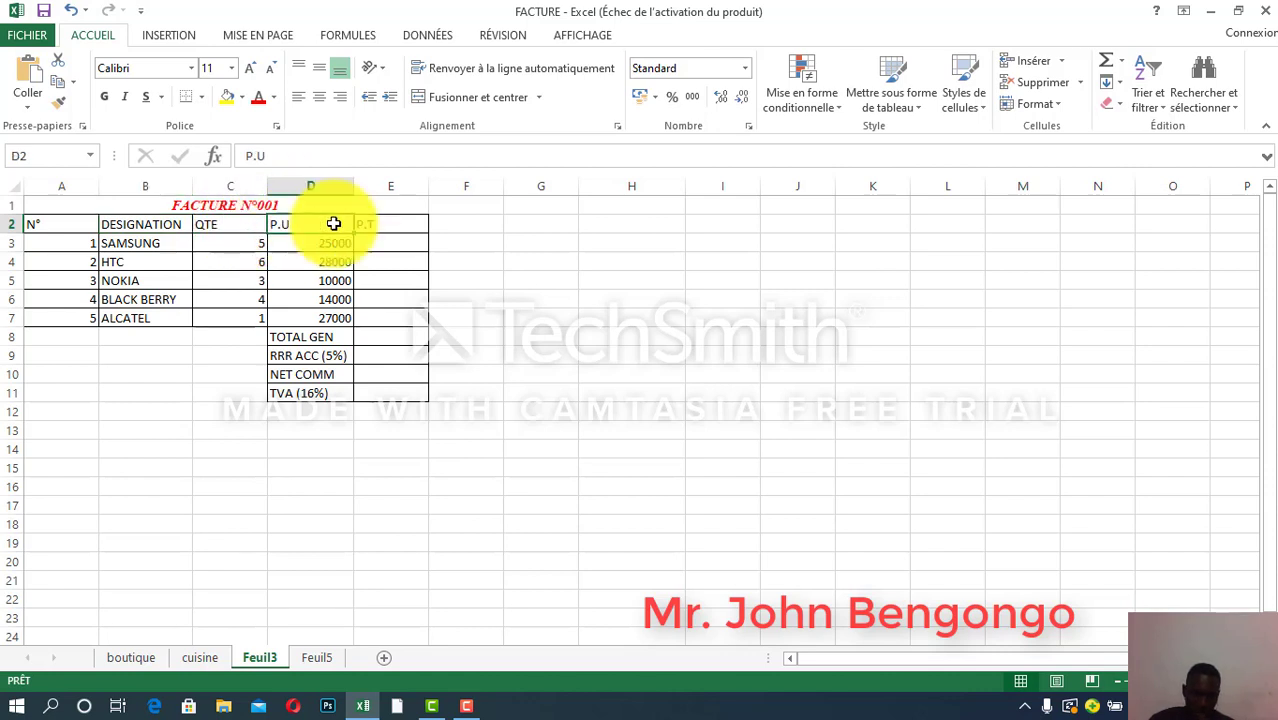
{"action": "left_click", "coordinate": [377, 226]}
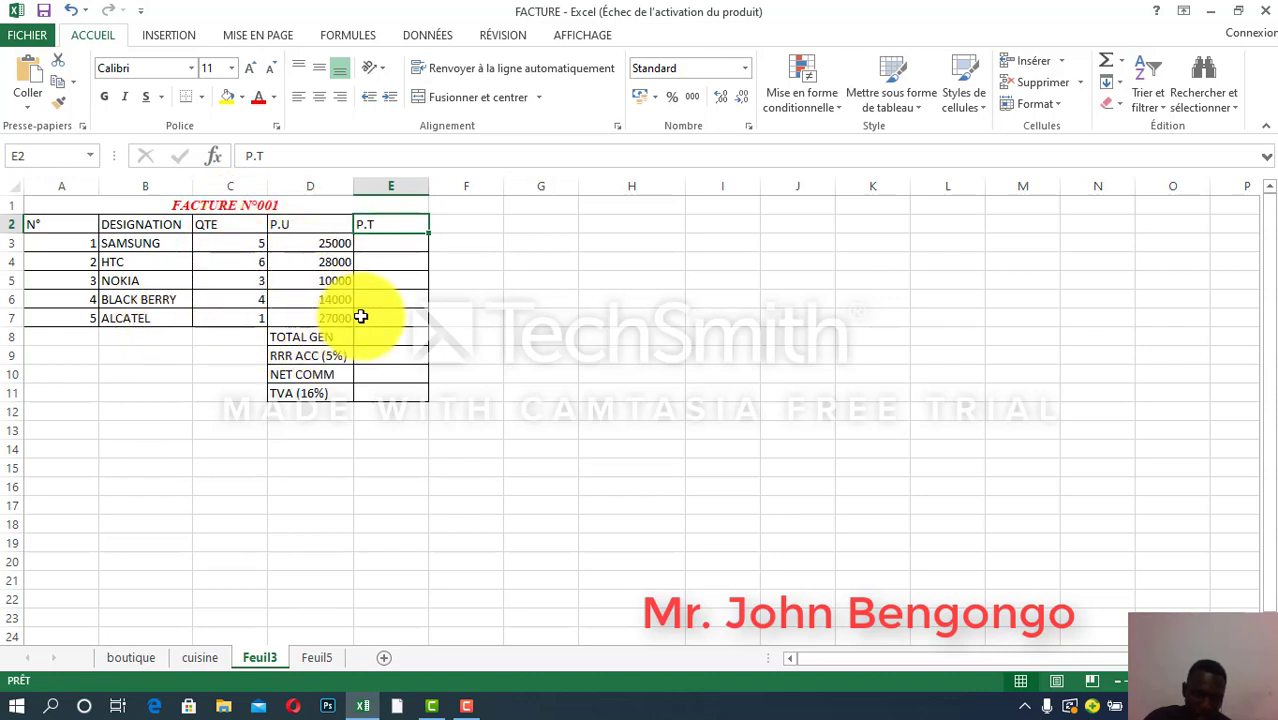
Calculate the SAMSUNG line's P.T in E3 with +C3*D3 and copy the formula down to E7
{"action": "left_click", "coordinate": [394, 244]}
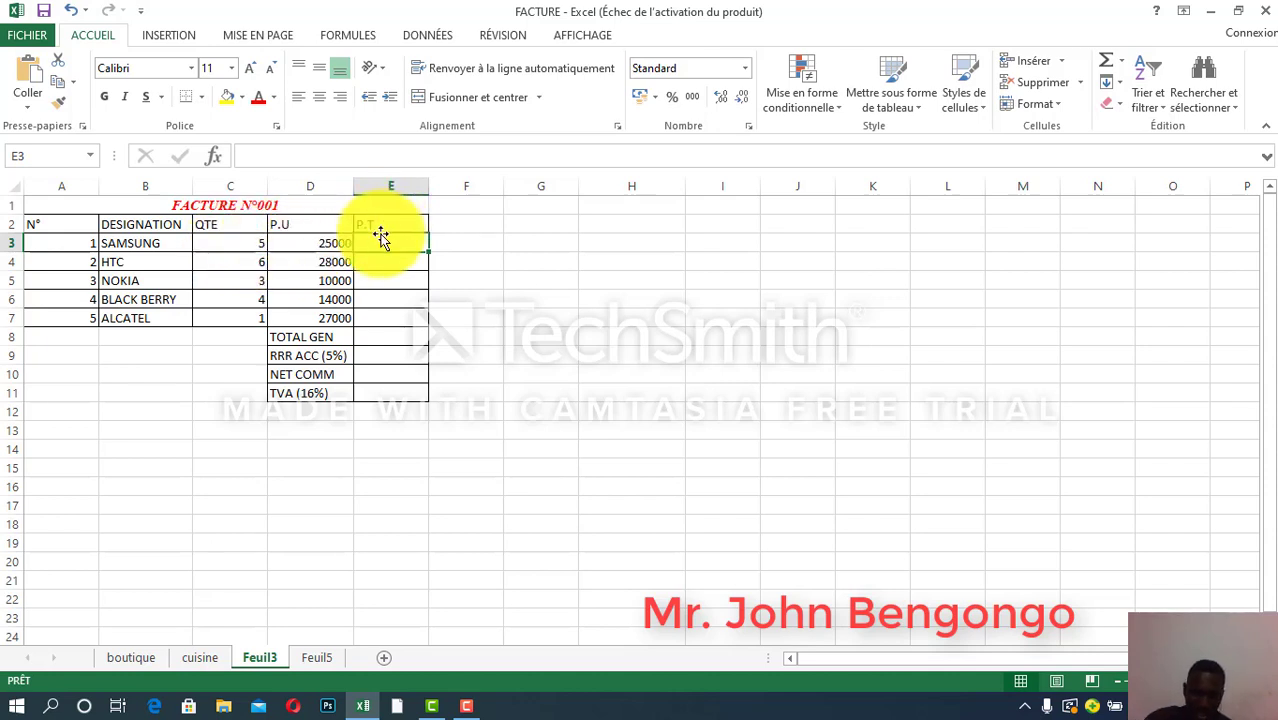
{"action": "type", "text": "+"}
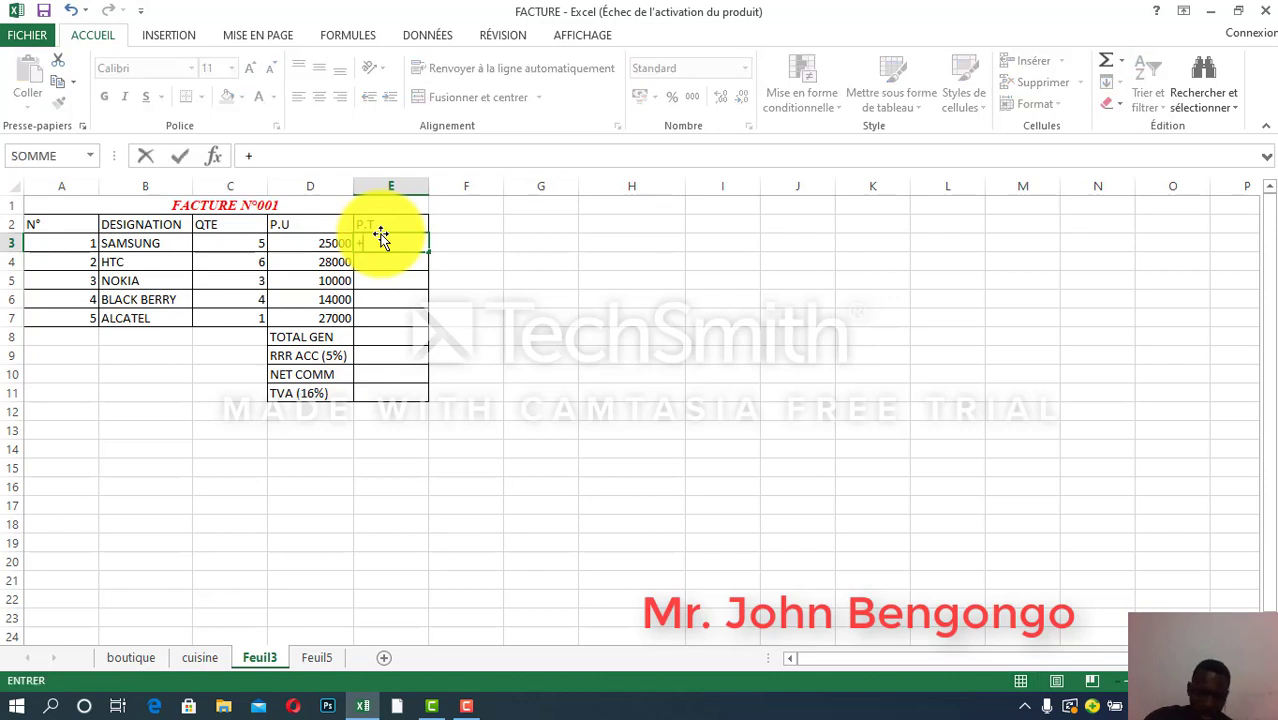
{"action": "left_click", "coordinate": [234, 243]}
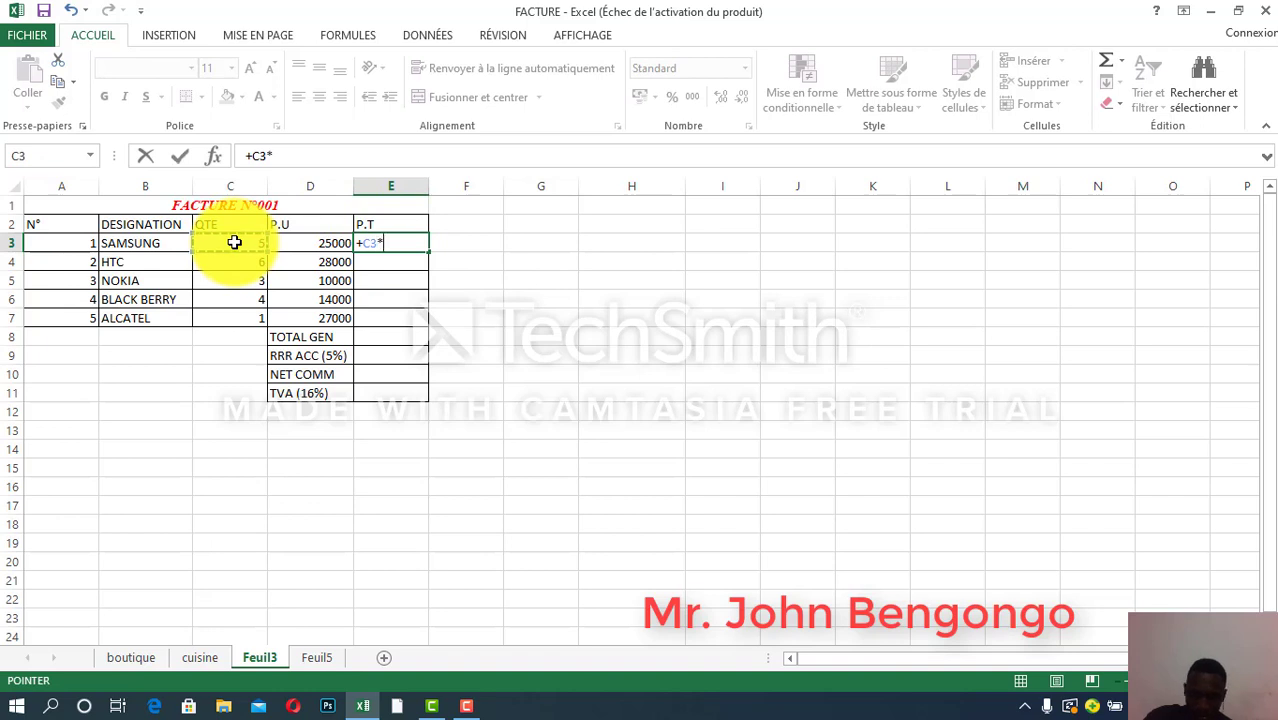
{"action": "left_click", "coordinate": [291, 246]}
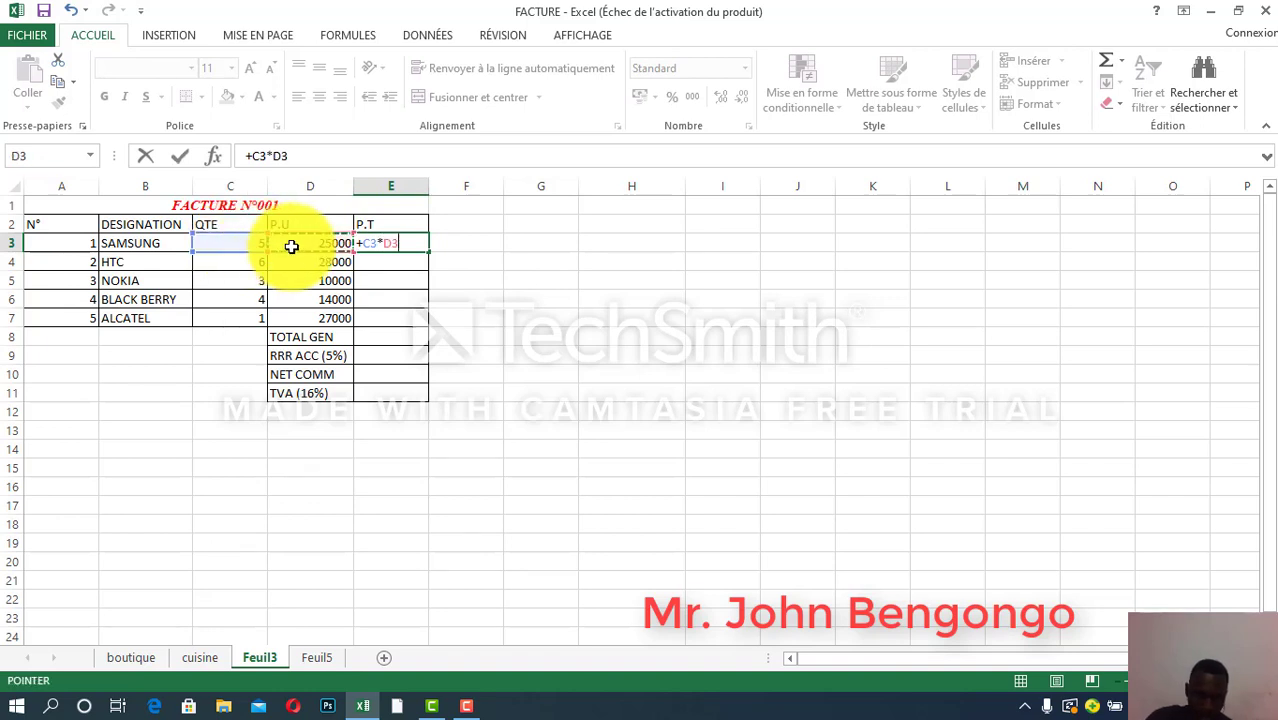
{"action": "key", "text": "Return"}
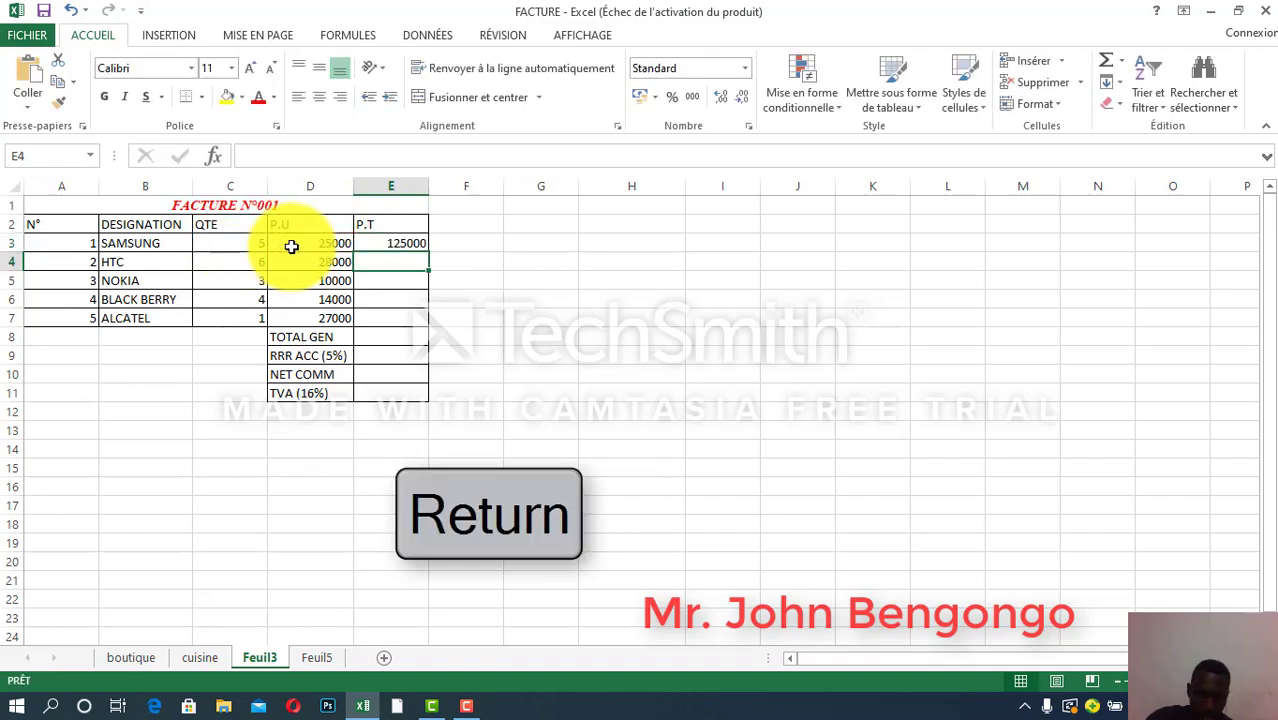
{"action": "left_click", "coordinate": [410, 239]}
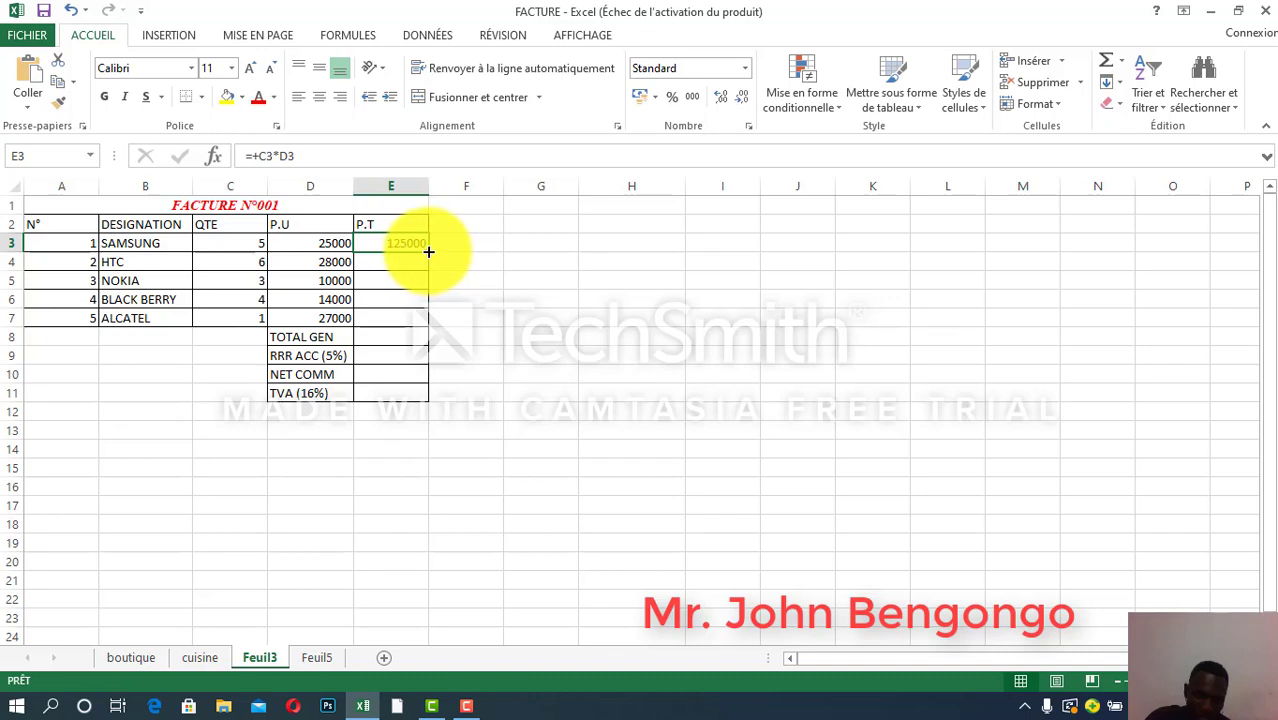
{"action": "left_click_drag", "start_coordinate": [428, 252], "coordinate": [426, 326]}
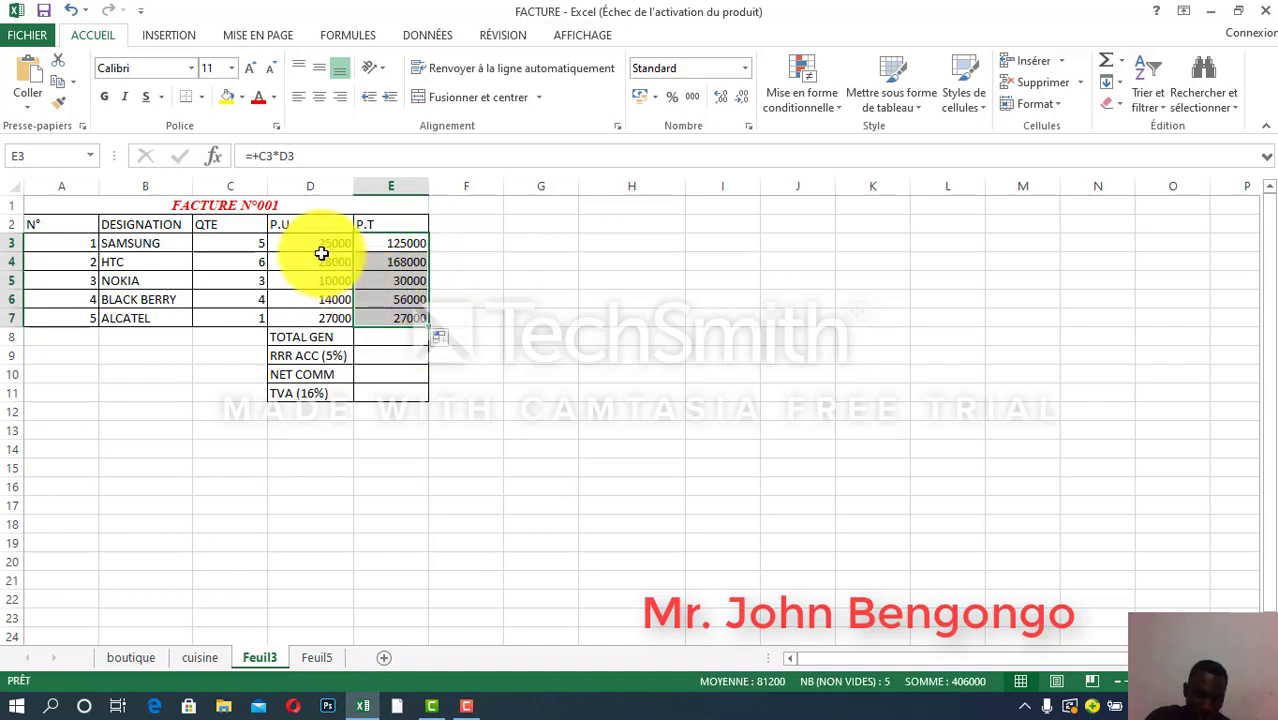
Check the copied P.T formulas in cells E3 to E7, one row at a time
{"action": "left_click", "coordinate": [391, 247]}
{"action": "left_click", "coordinate": [389, 262]}
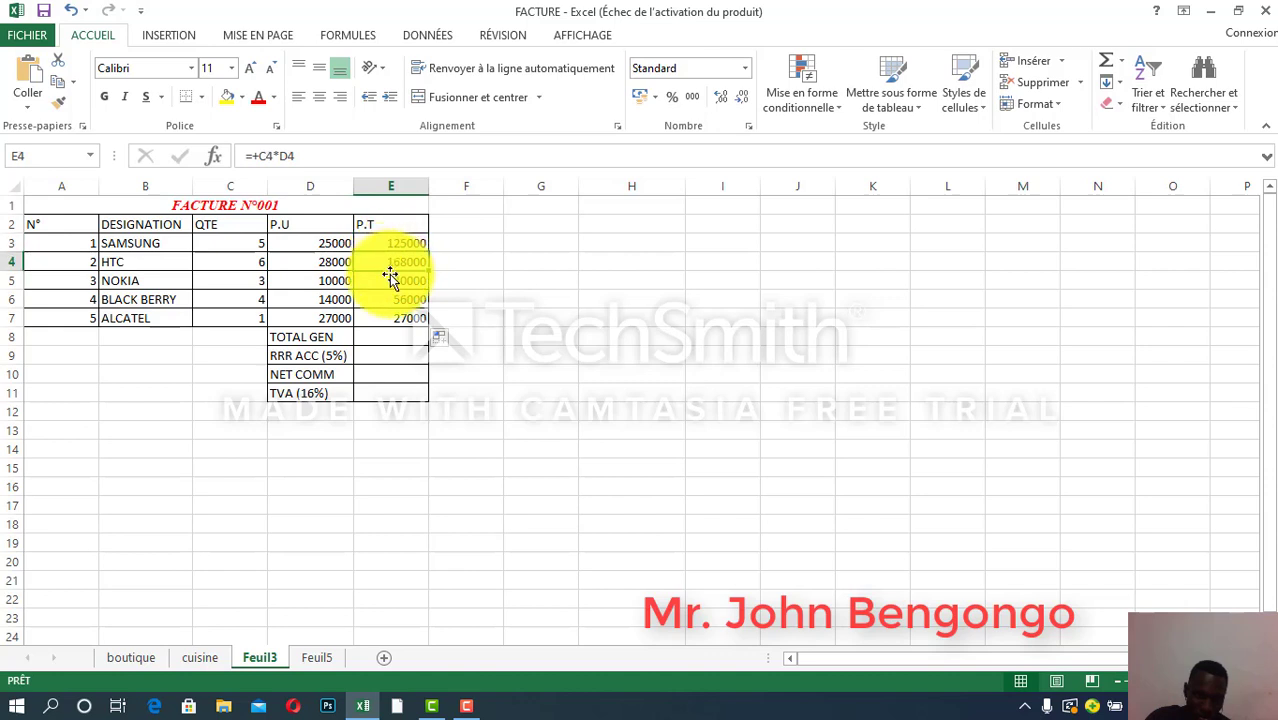
{"action": "left_click", "coordinate": [391, 281]}
{"action": "left_click", "coordinate": [395, 299]}
{"action": "left_click", "coordinate": [391, 317]}
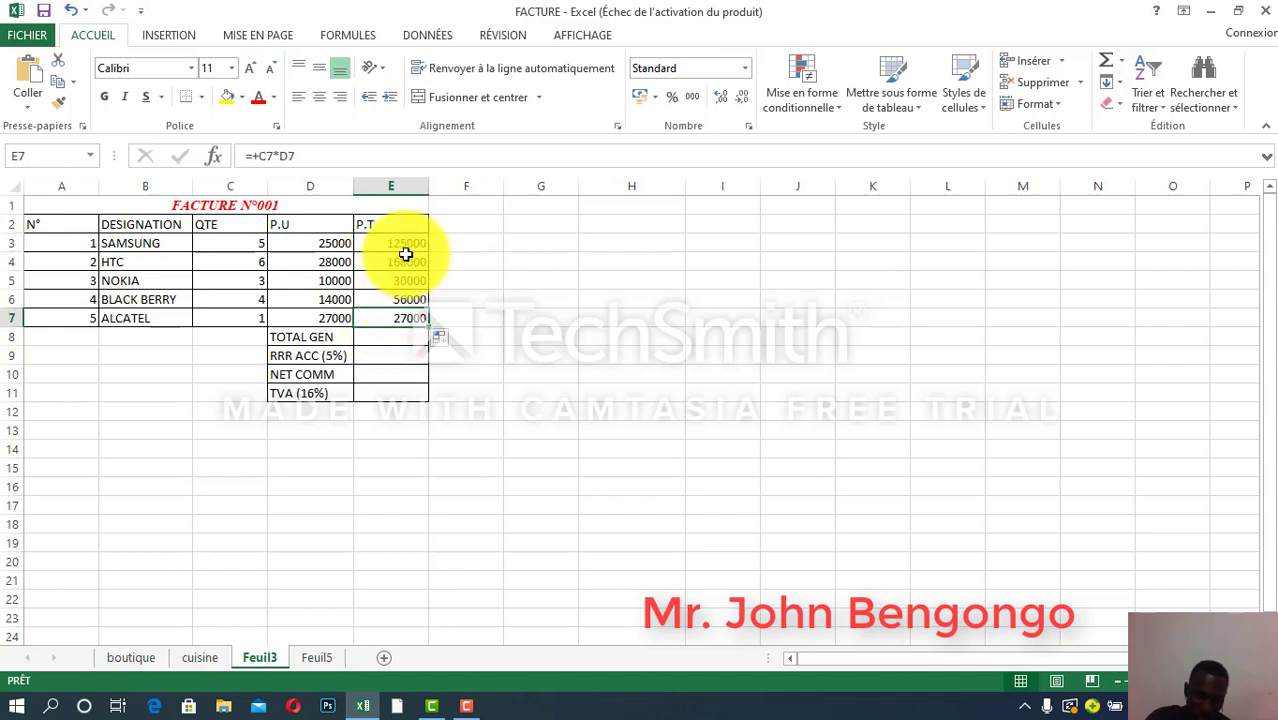
{"action": "left_click", "coordinate": [399, 258]}
{"action": "left_click", "coordinate": [404, 245]}
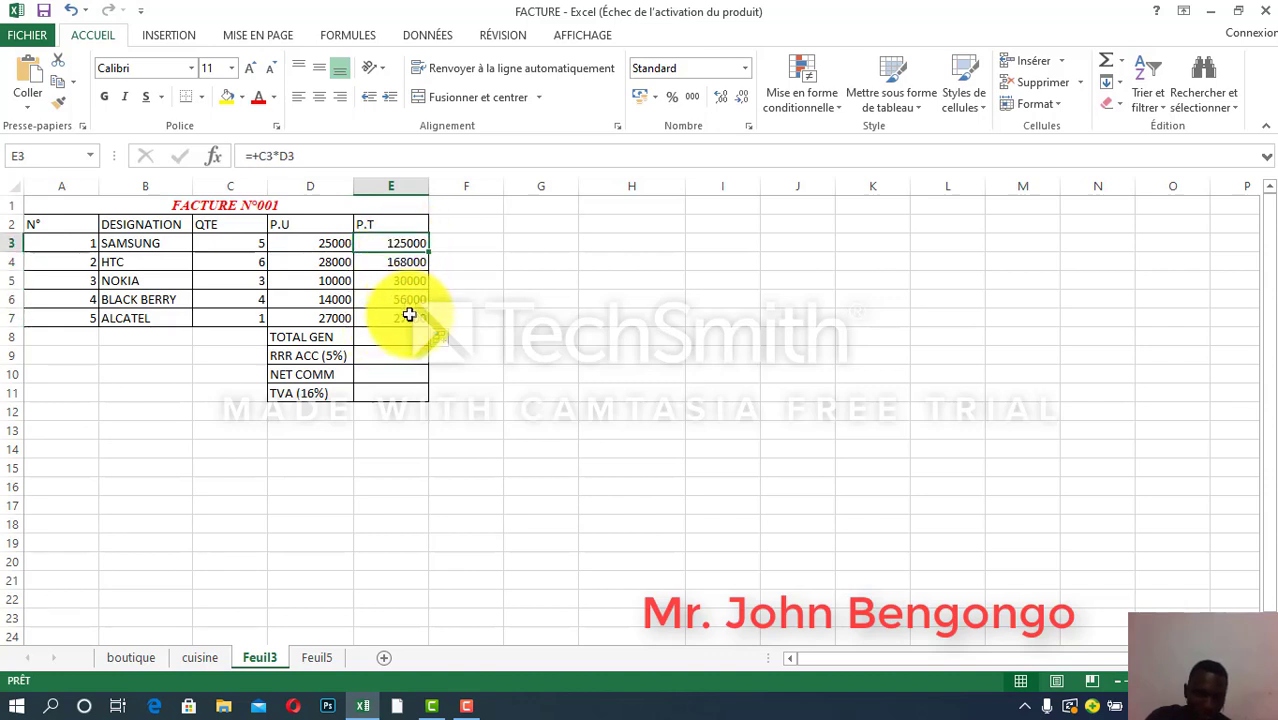
{"action": "left_click", "coordinate": [412, 316]}
{"action": "left_click", "coordinate": [323, 338]}
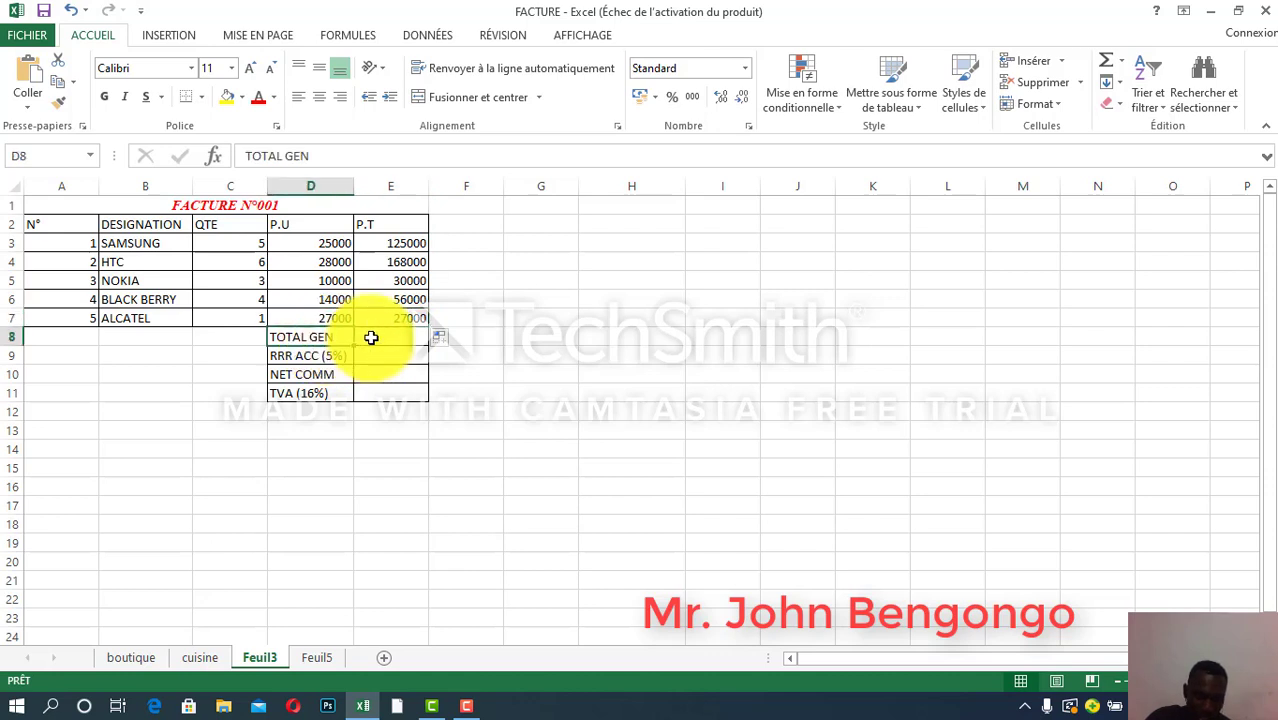
{"action": "left_click", "coordinate": [372, 338]}
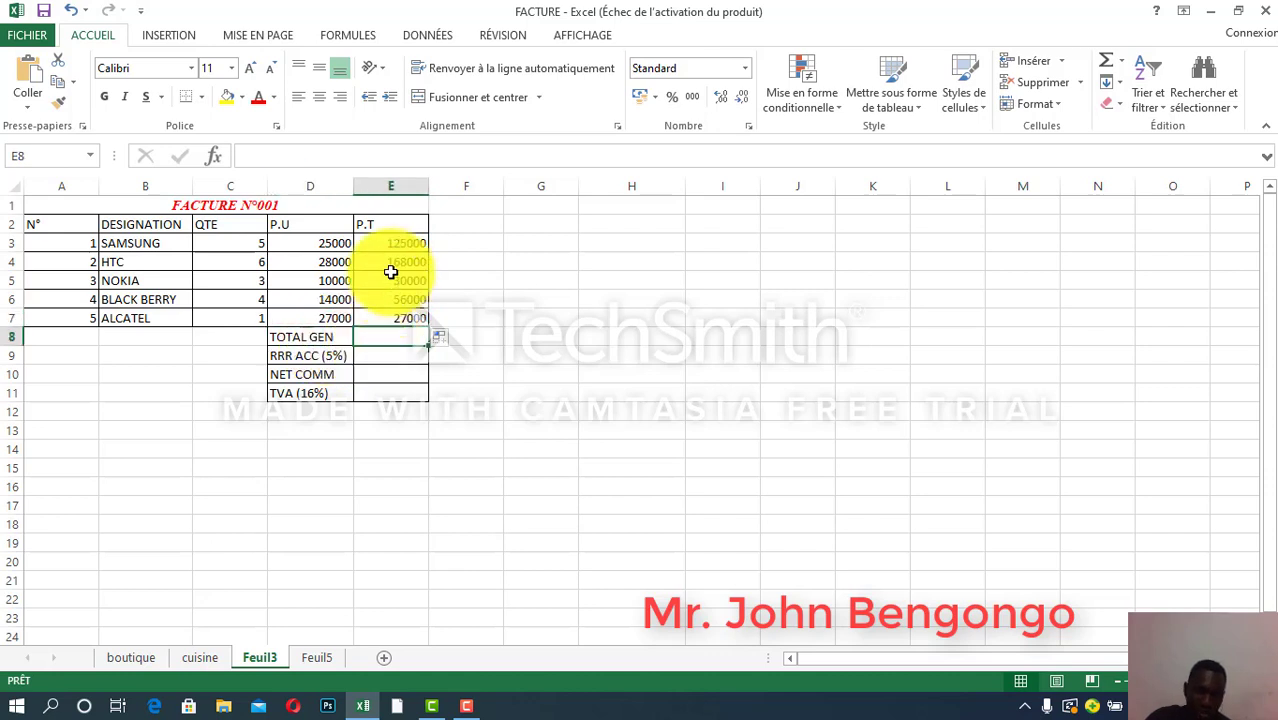
{"action": "left_click", "coordinate": [387, 241]}
{"action": "double_click", "coordinate": [387, 240]}
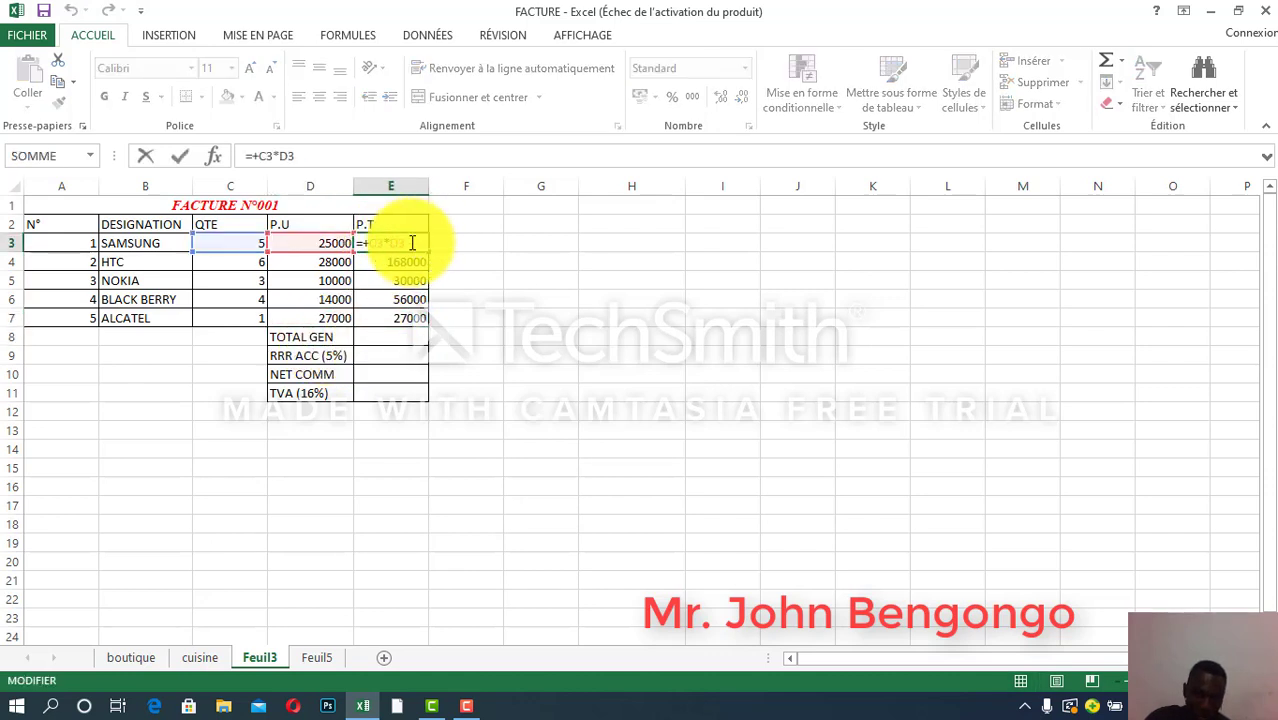
{"action": "left_click", "coordinate": [335, 280]}
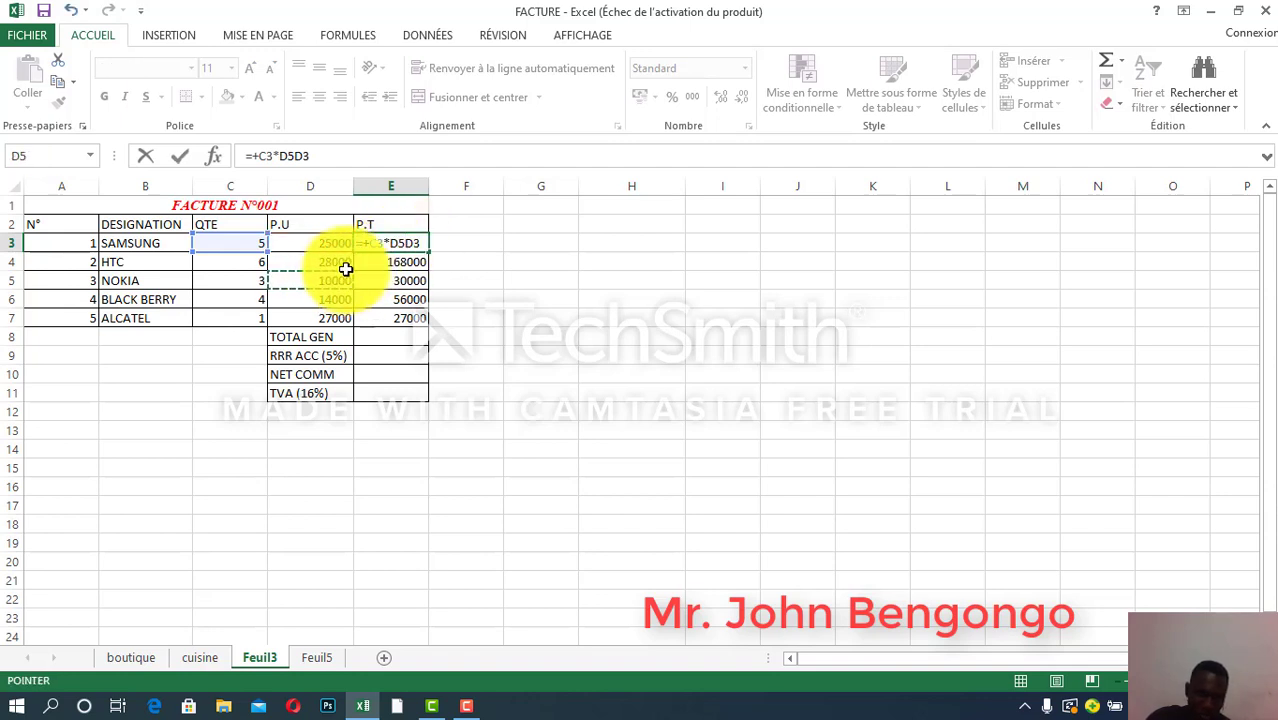
{"action": "left_click", "coordinate": [398, 243]}
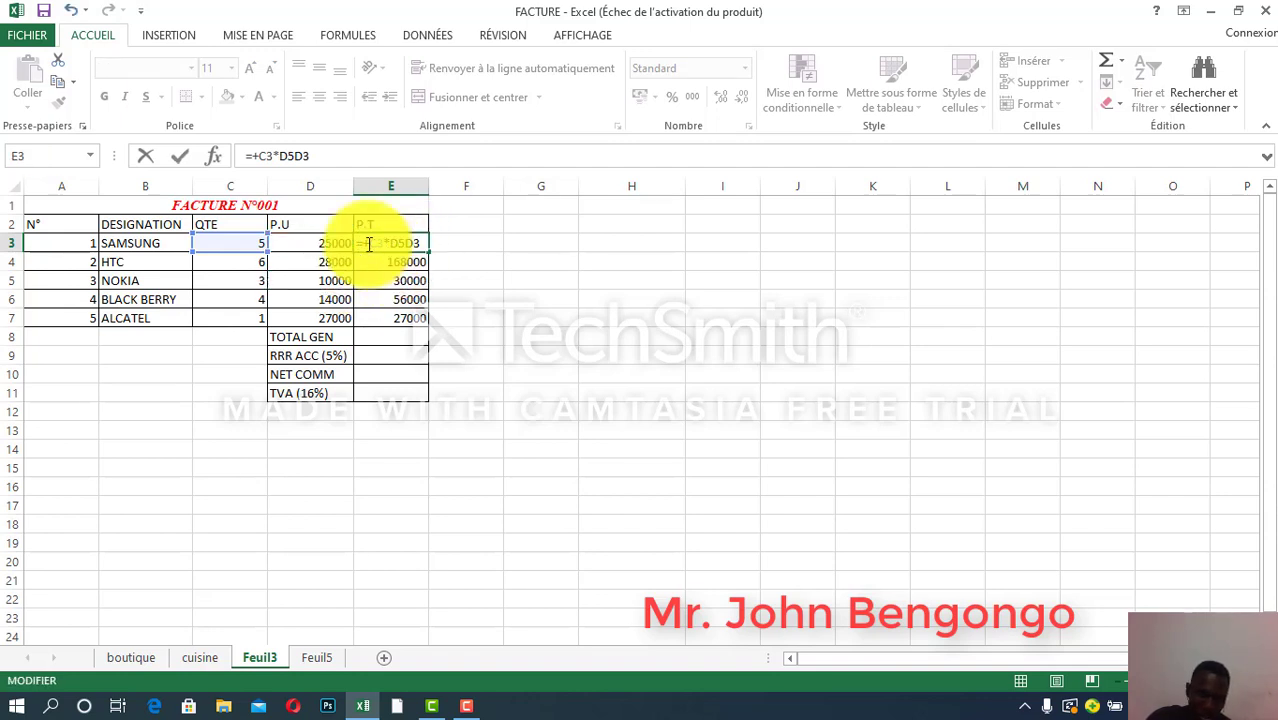
{"action": "key", "text": "BackSpace"}
{"action": "key", "text": "BackSpace"}
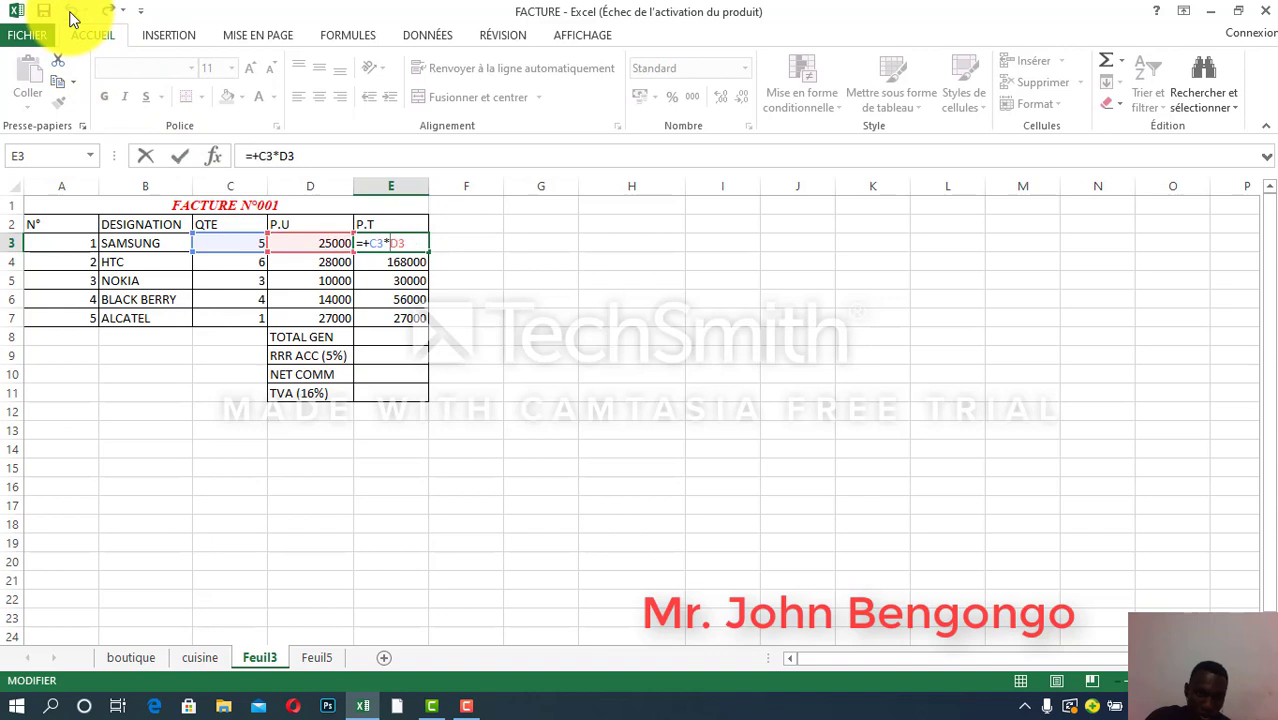
{"action": "key", "text": "Return"}
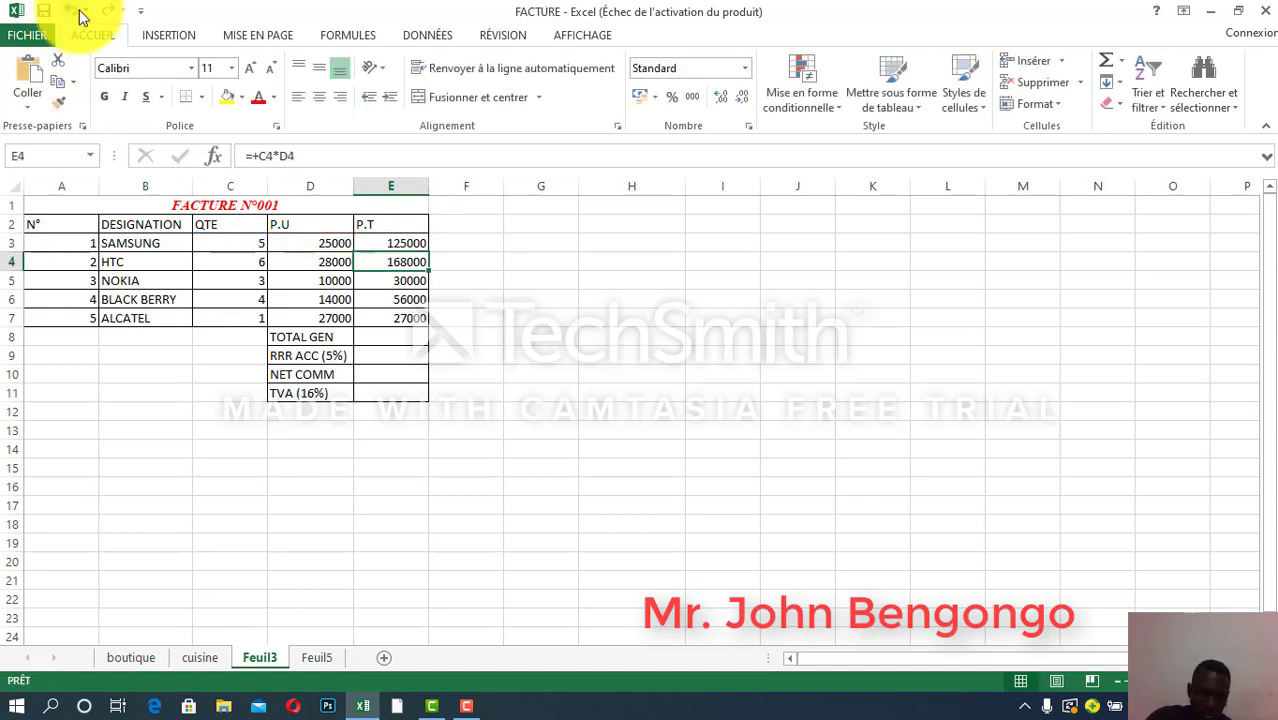
{"action": "left_click", "coordinate": [257, 265]}
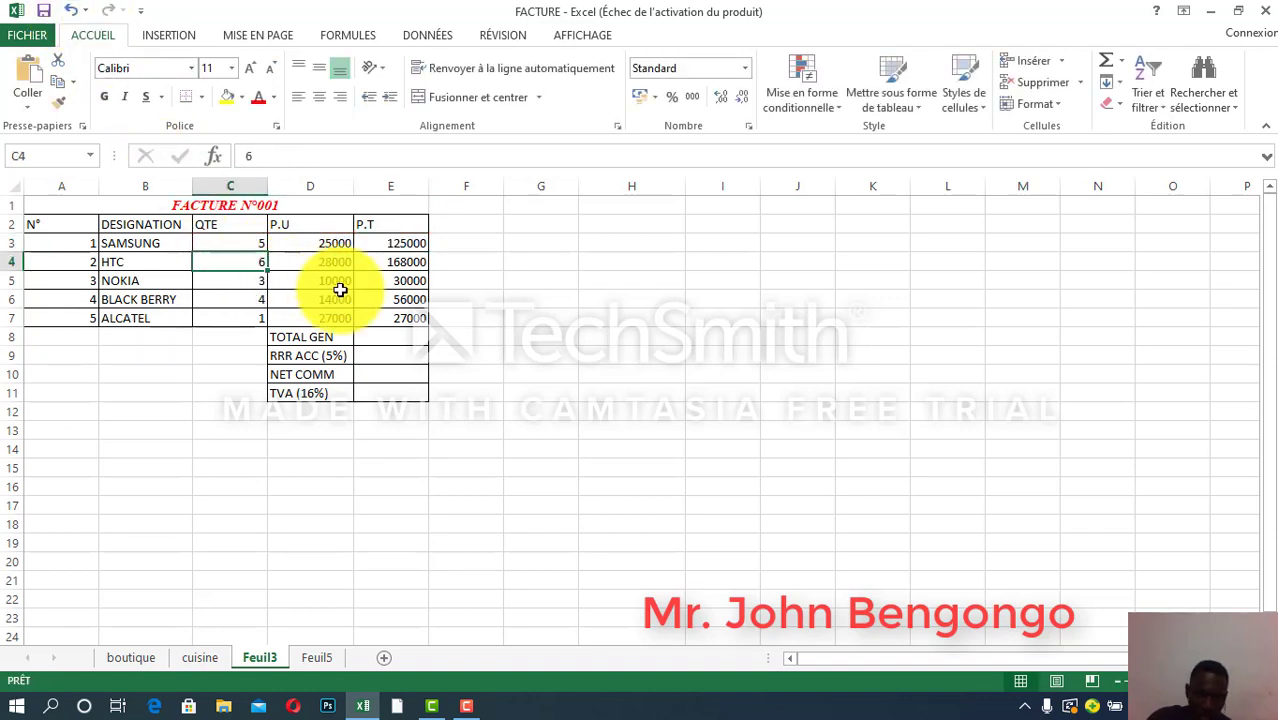
Insert an automatic sum of E3:E7 in the TOTAL GEN cell E8
{"action": "left_click", "coordinate": [390, 340]}
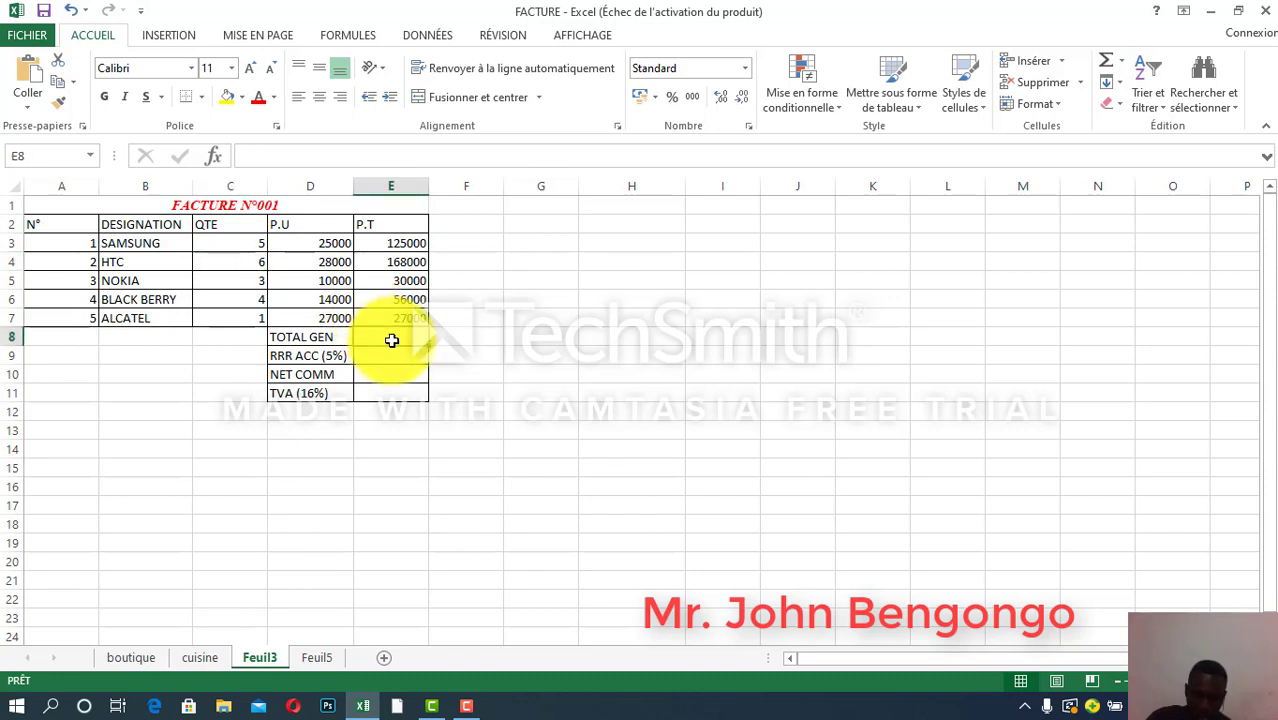
{"action": "left_click", "coordinate": [1122, 68]}
{"action": "left_click", "coordinate": [1134, 80]}
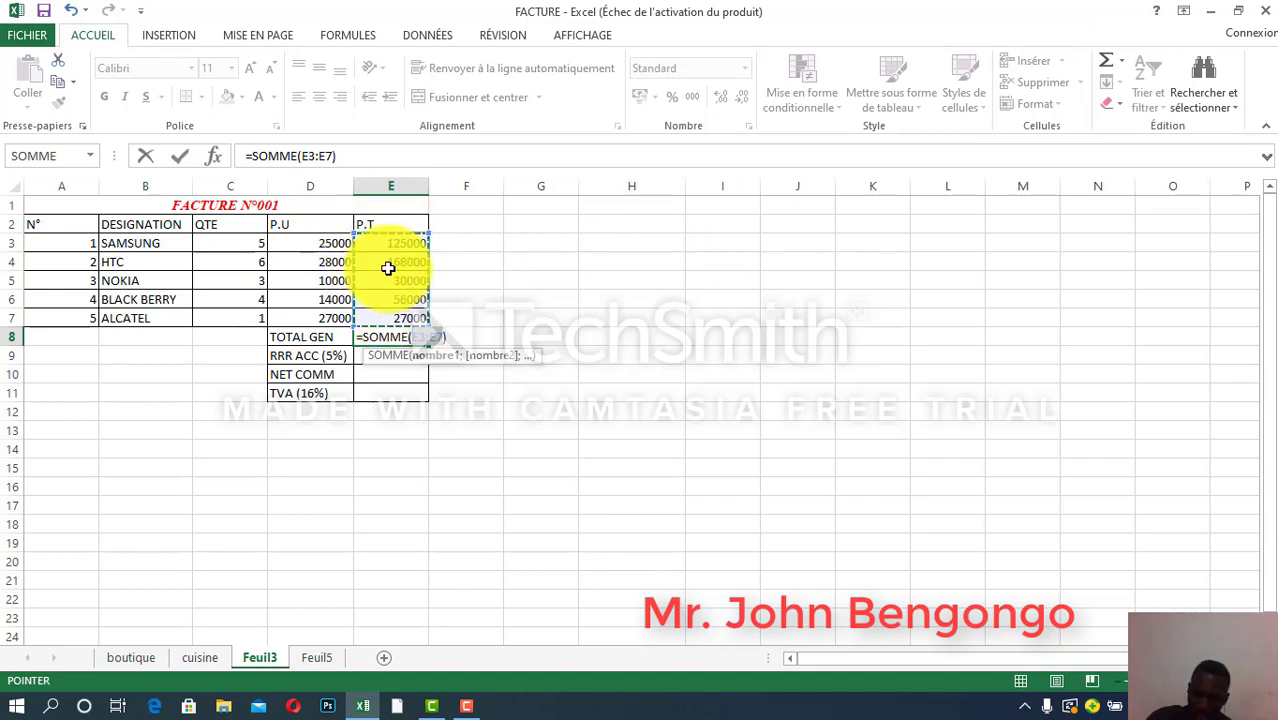
{"action": "key", "text": "Return"}
{"action": "left_click", "coordinate": [396, 333]}
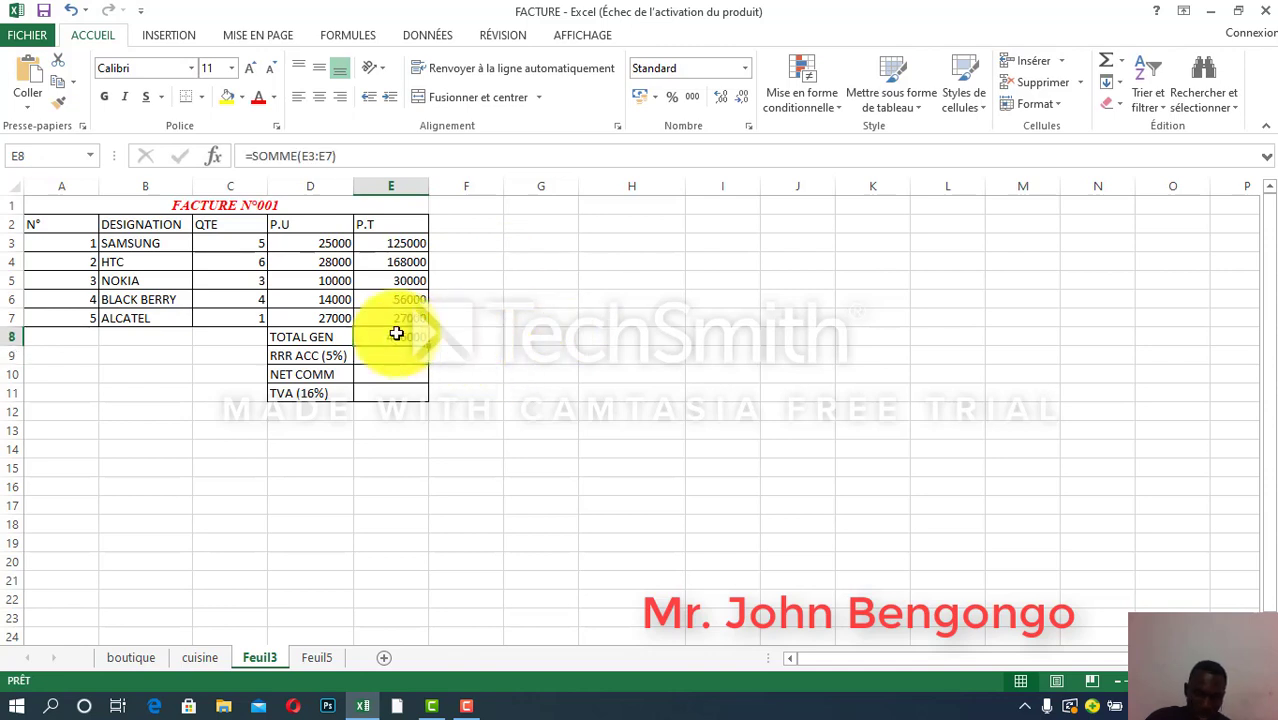
Clear the sum formula from the TOTAL GEN cell E8
{"action": "key", "text": "alt+equal"}
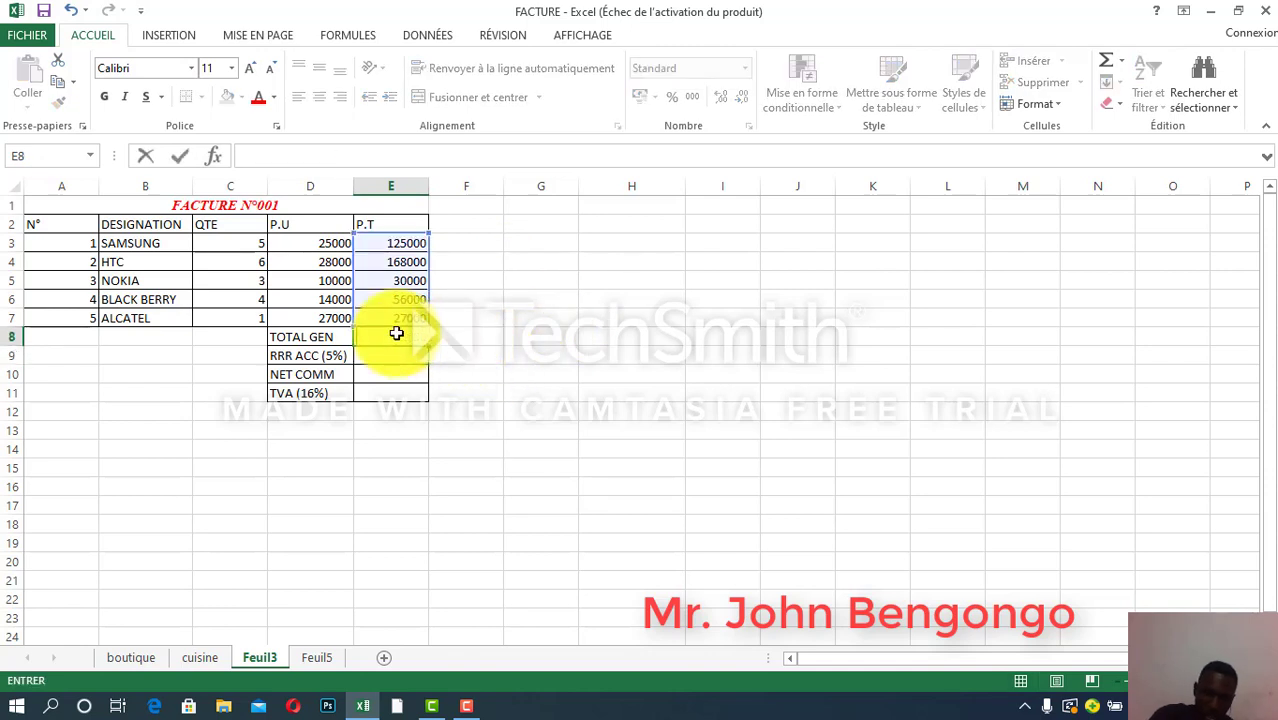
{"action": "key", "text": "Return"}
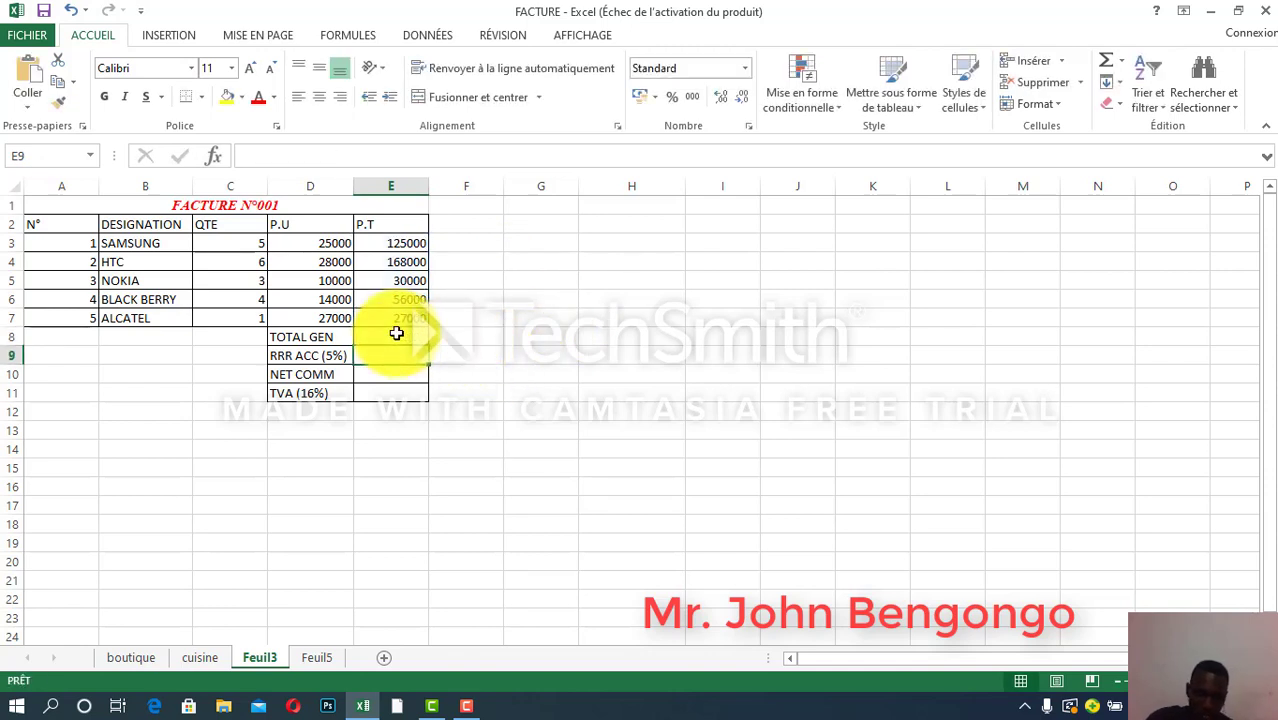
{"action": "left_click", "coordinate": [396, 333]}
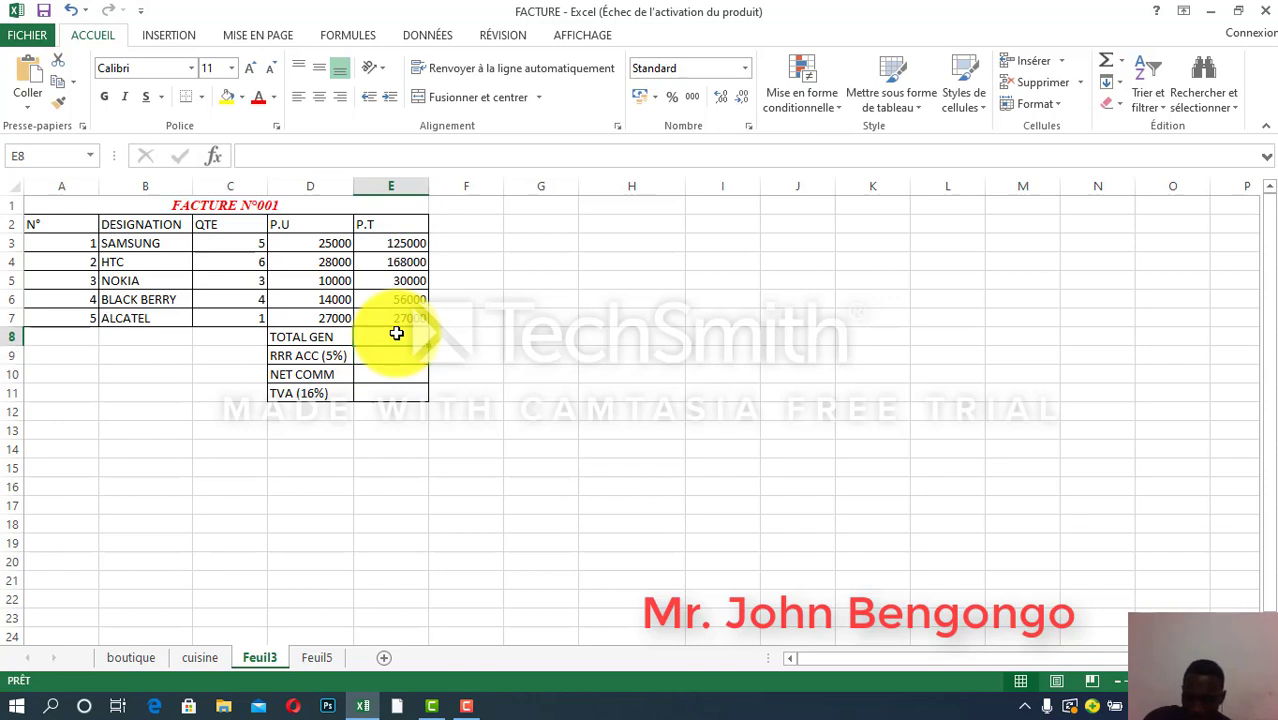
{"action": "key", "text": "alt+equal"}
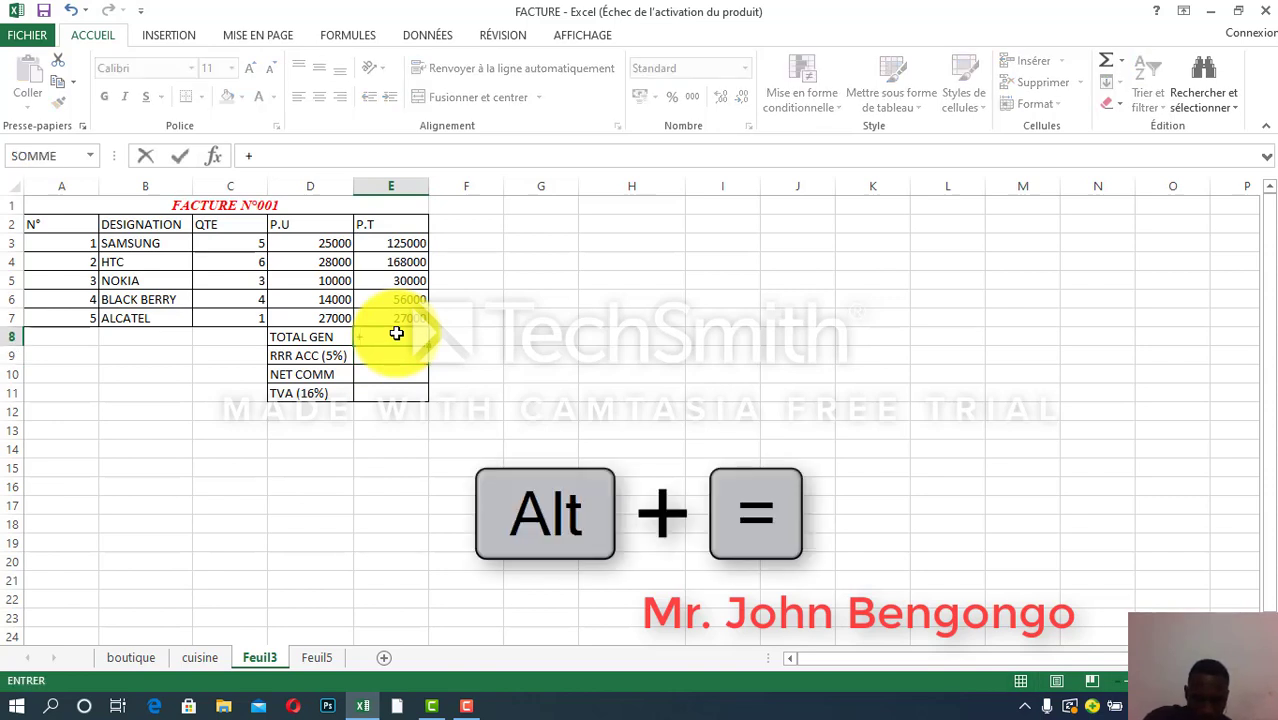
{"action": "key", "text": "Escape"}
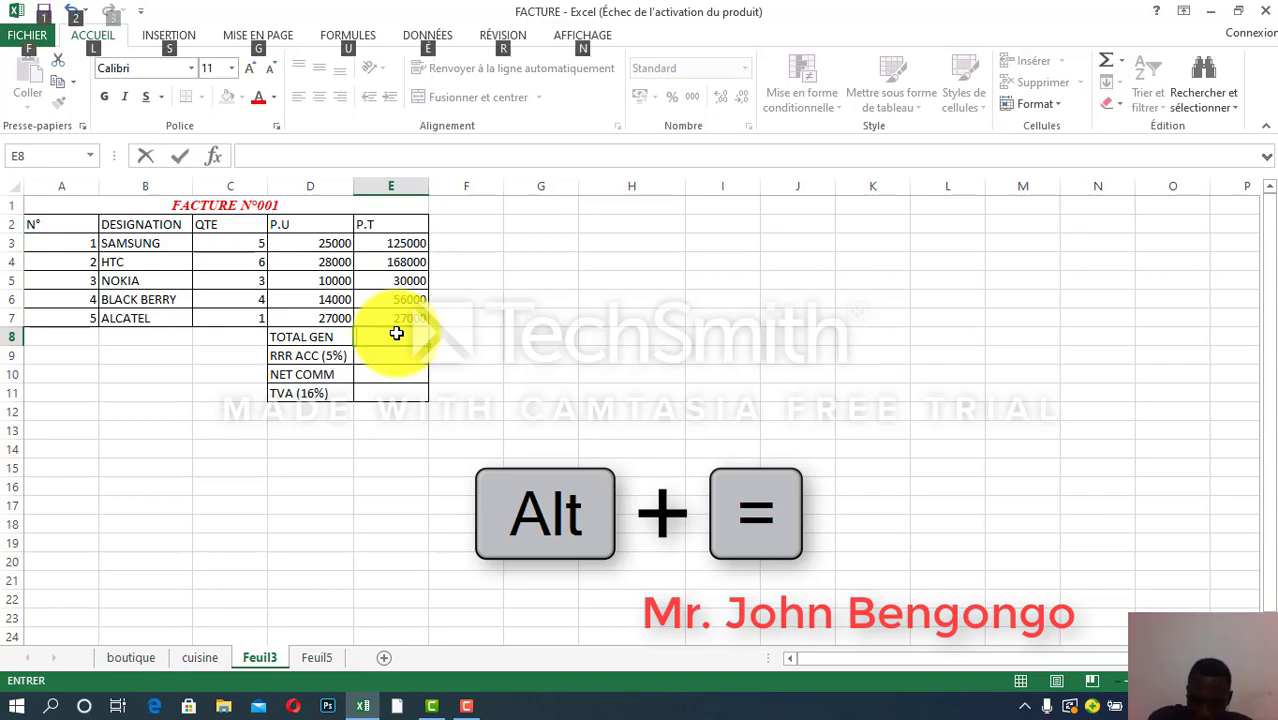
{"action": "key", "text": "Escape"}
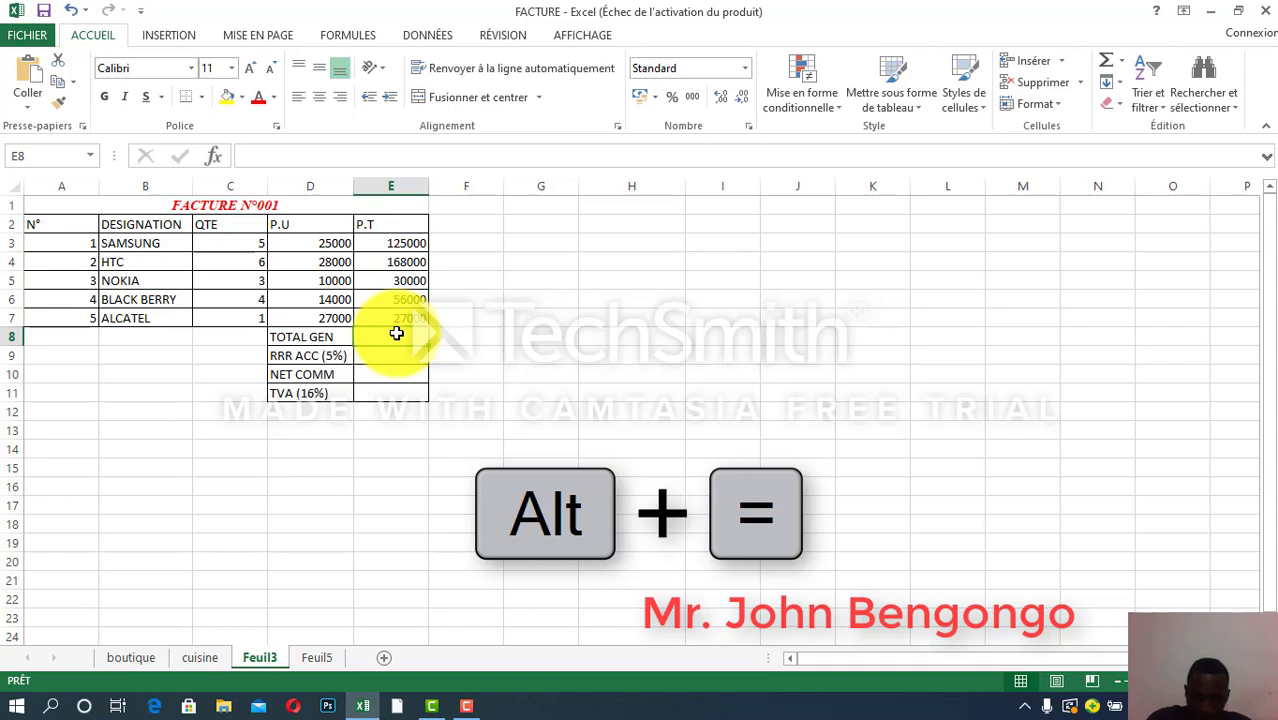
Total the P.T column in the TOTAL GEN cell E8 with =SOMME(E3:E7)
{"action": "key", "text": "alt+equal"}
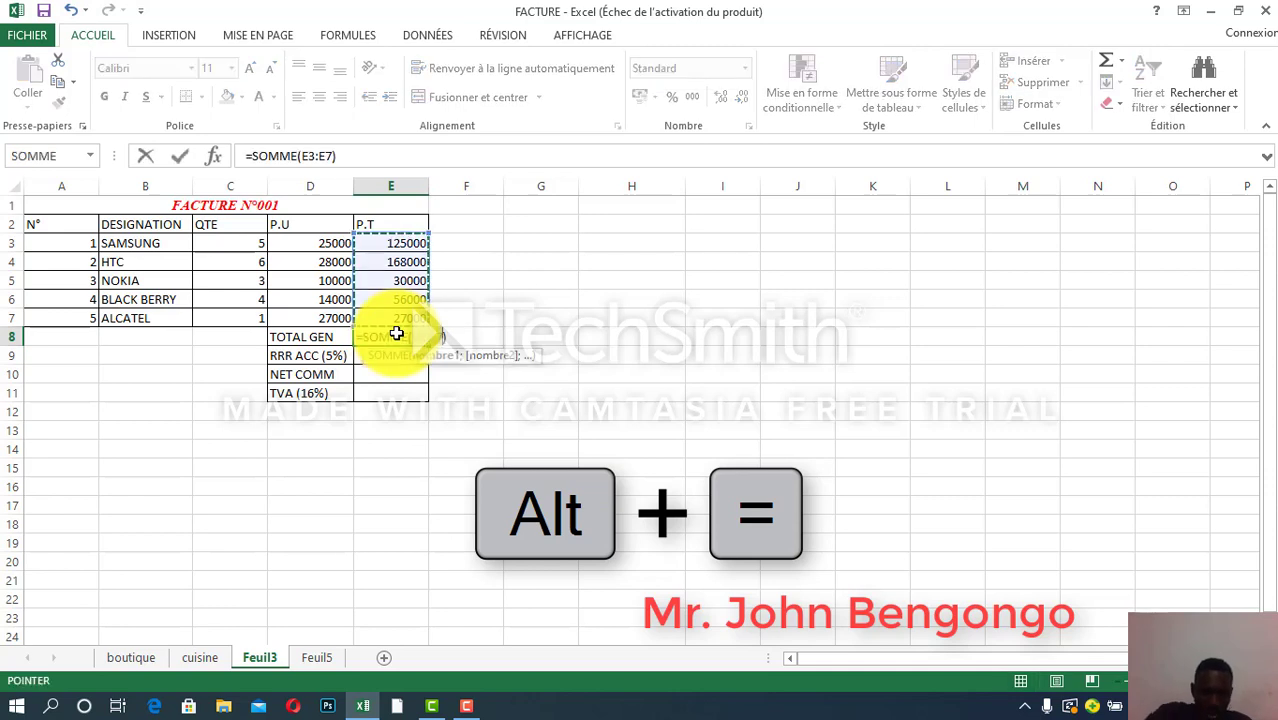
{"action": "key", "text": "Return"}
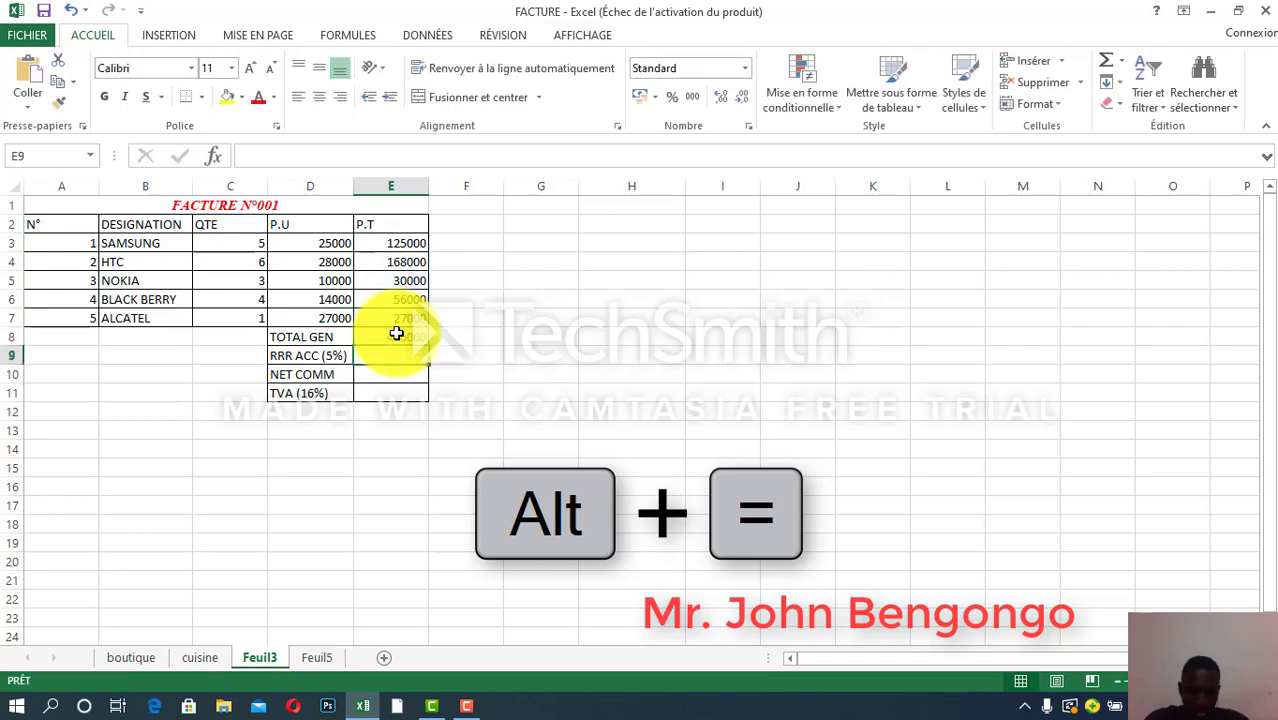
{"action": "left_click", "coordinate": [397, 334]}
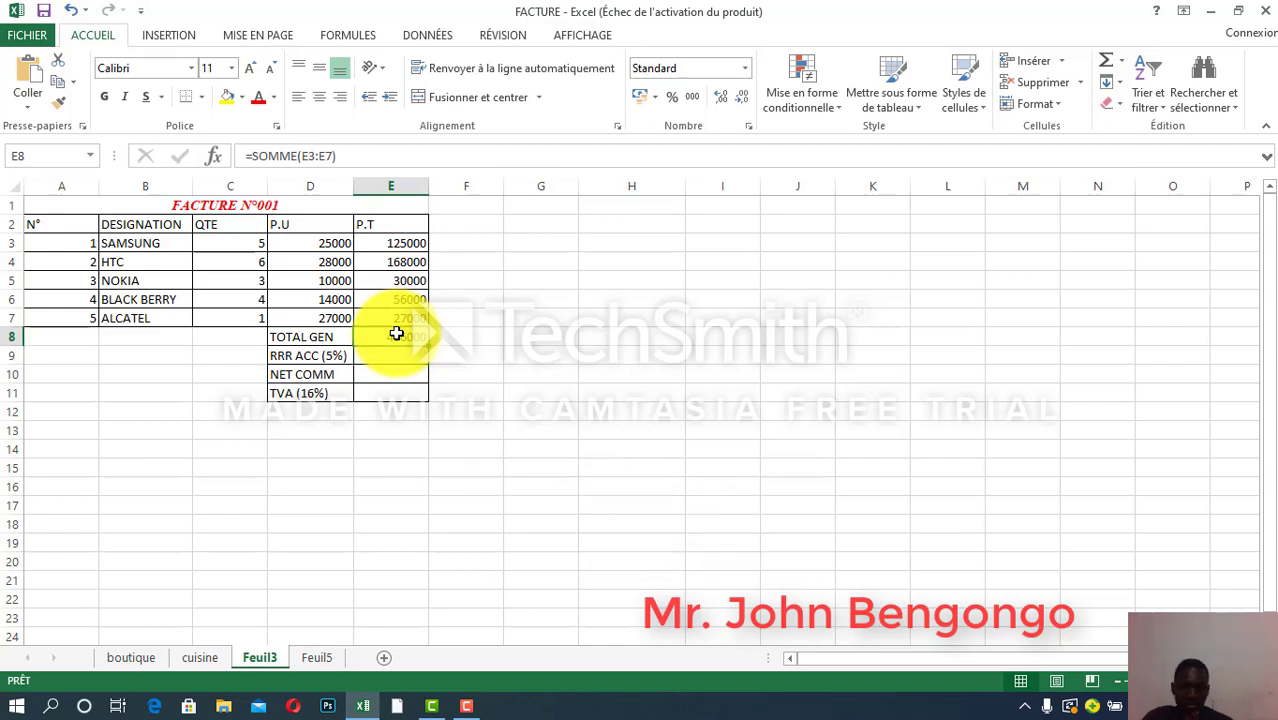
Calculate the RRR ACC (5%) discount in cell E9 as 5% of TOTAL GEN with the formula +E8*5%
{"action": "left_click", "coordinate": [313, 357]}
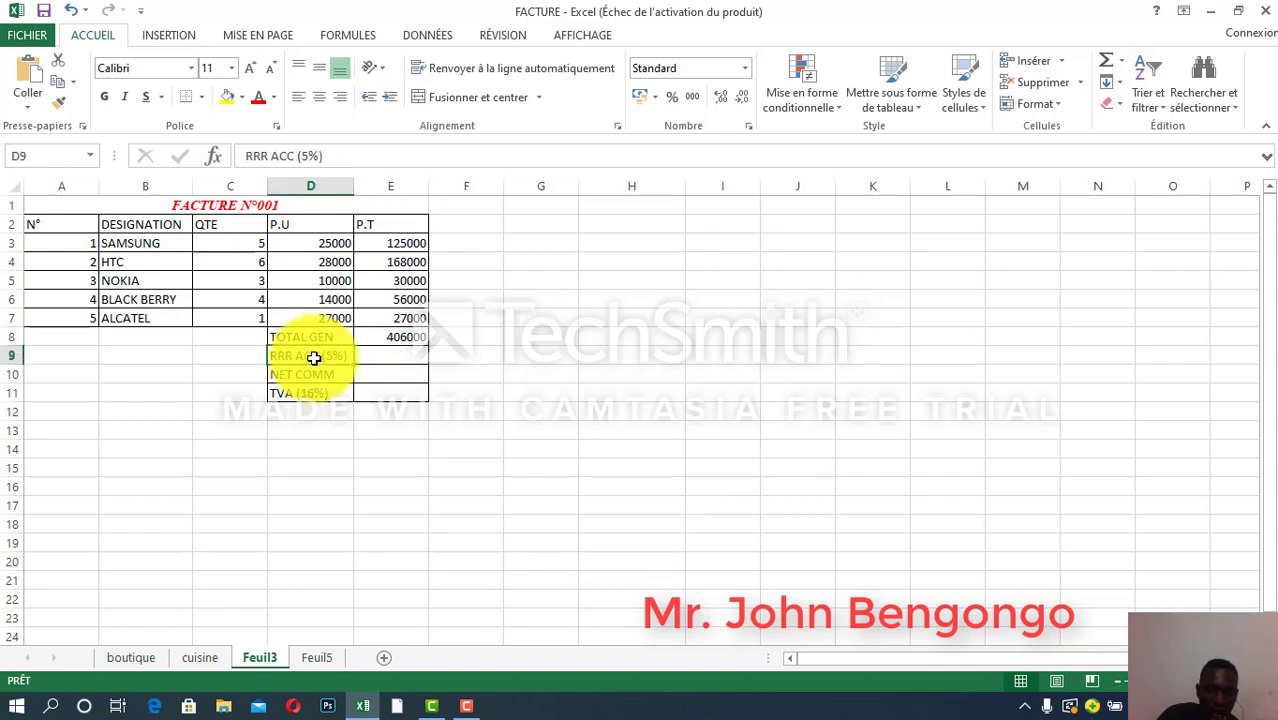
{"action": "left_click", "coordinate": [380, 340]}
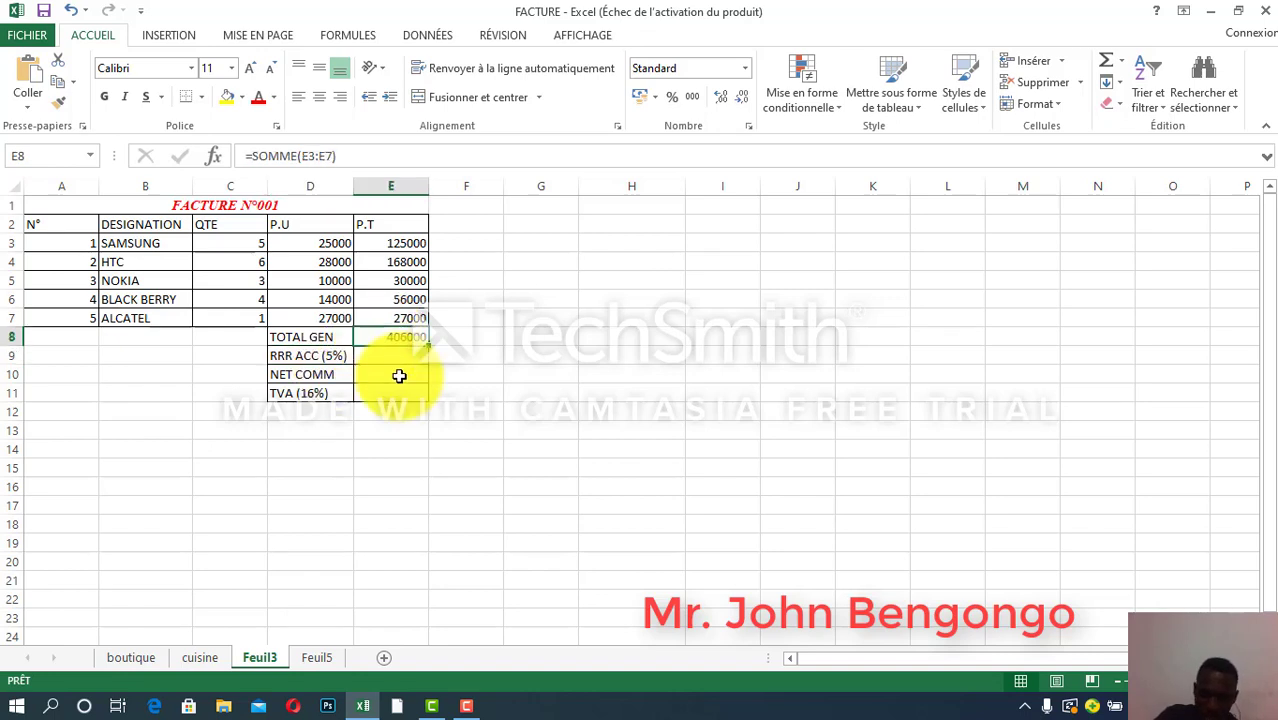
{"action": "left_click", "coordinate": [400, 359]}
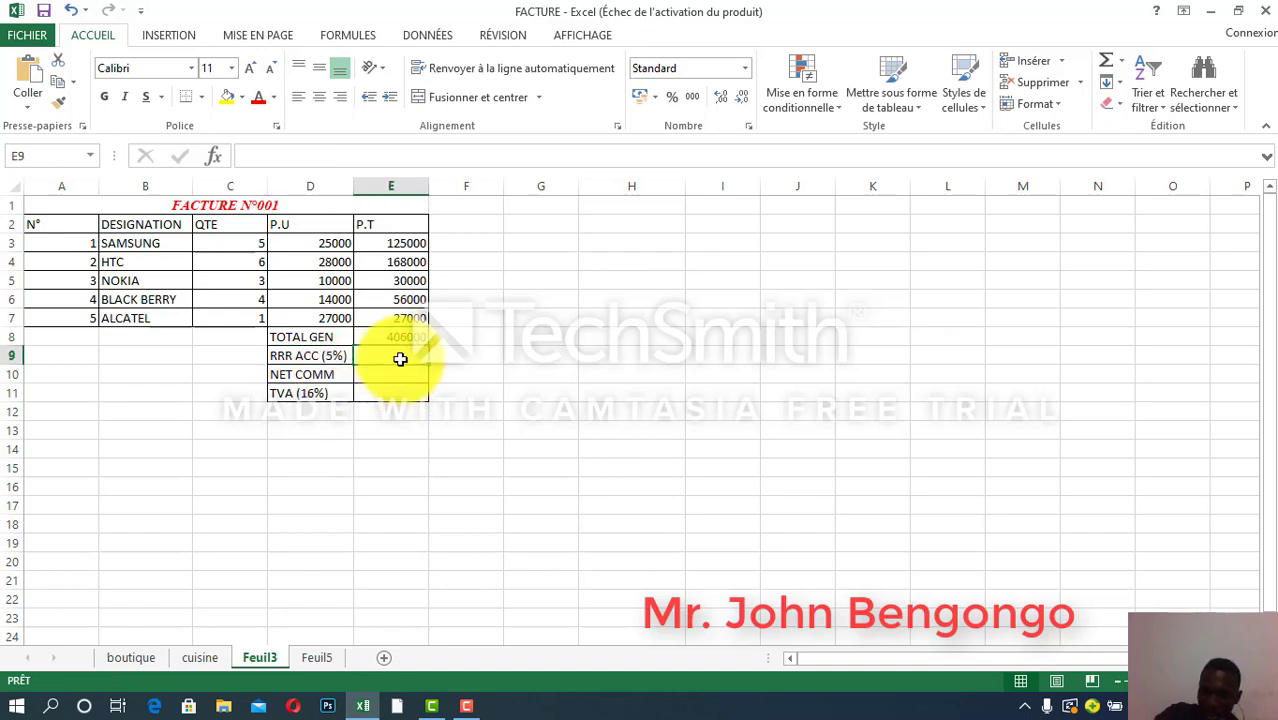
{"action": "type", "text": "+"}
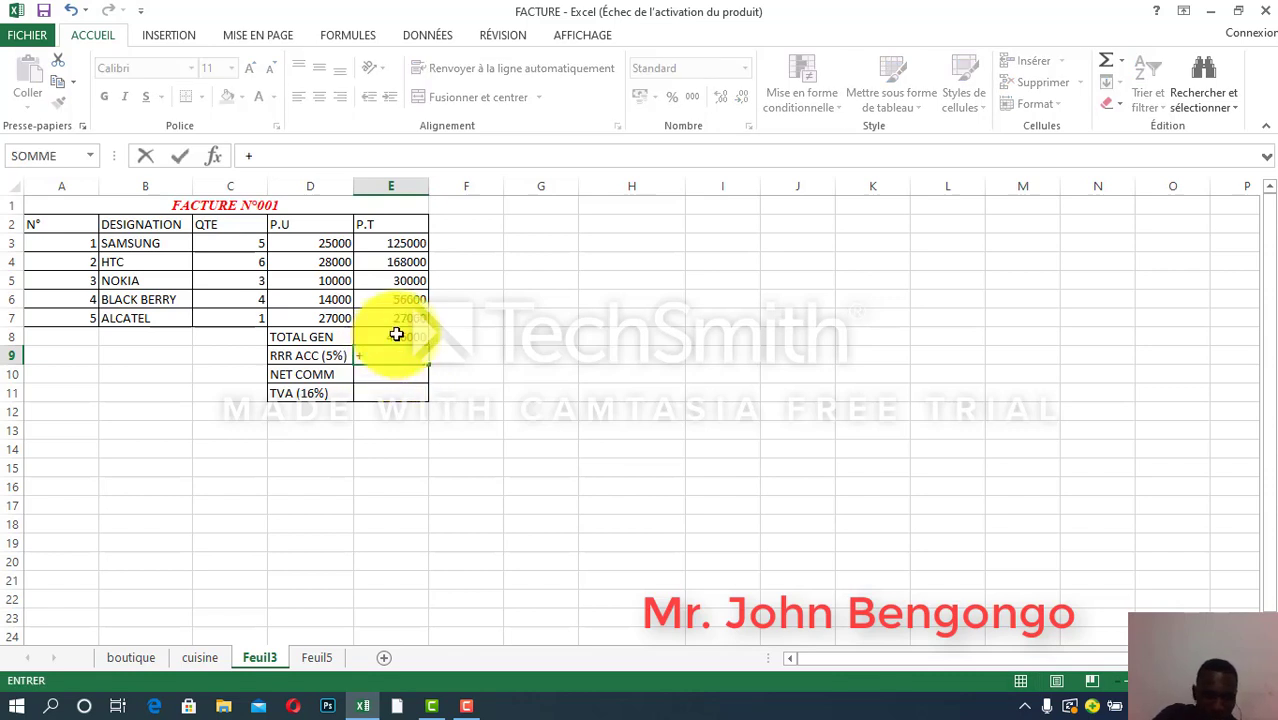
{"action": "left_click", "coordinate": [397, 334]}
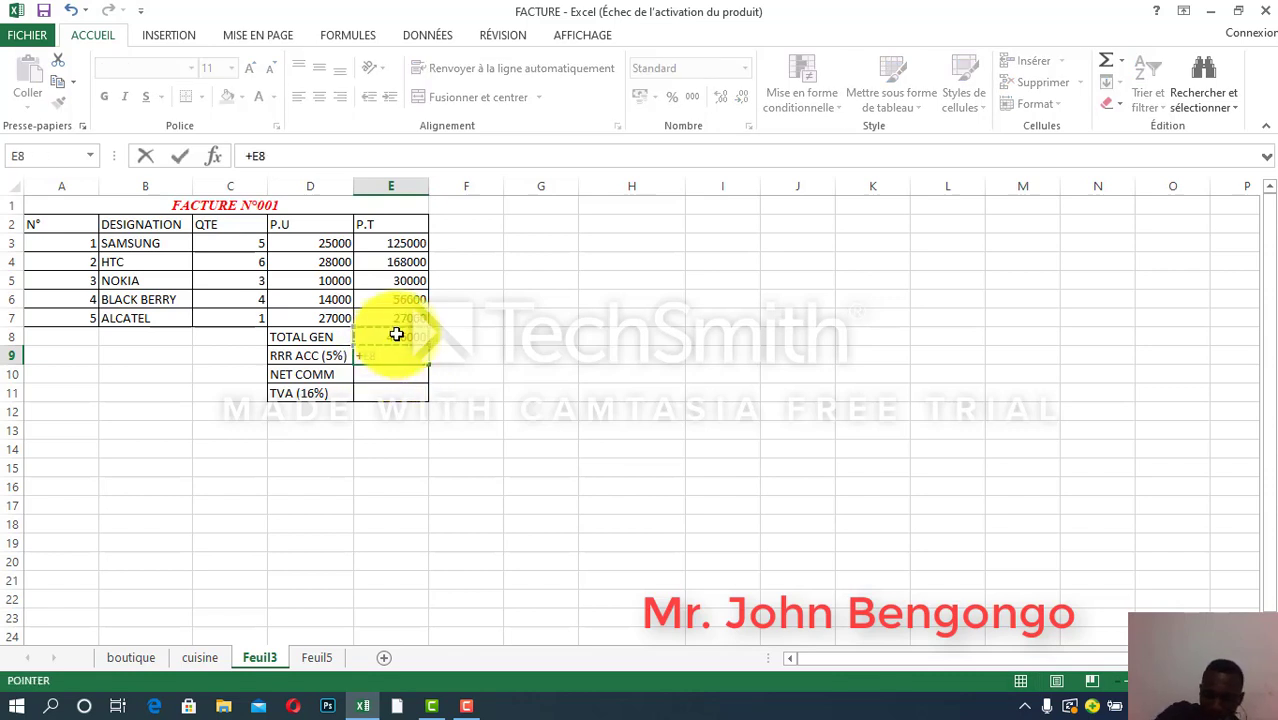
{"action": "type", "text": "*"}
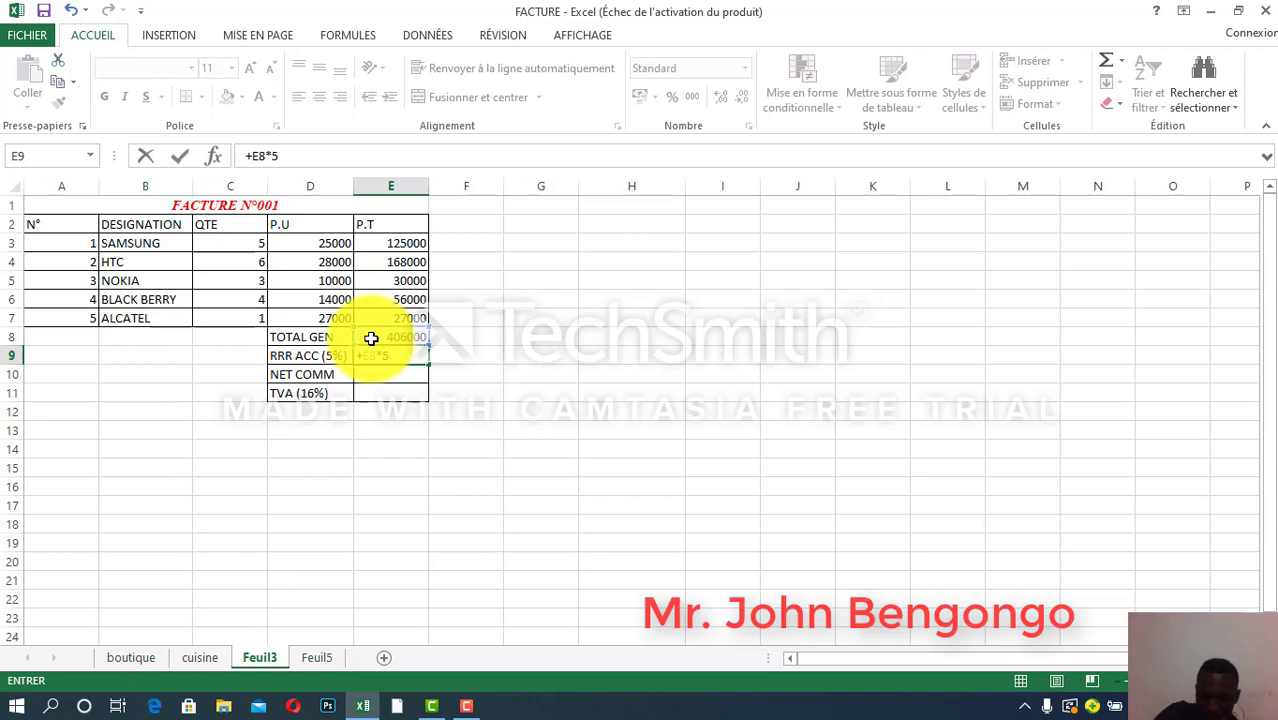
{"action": "key", "text": "Return"}
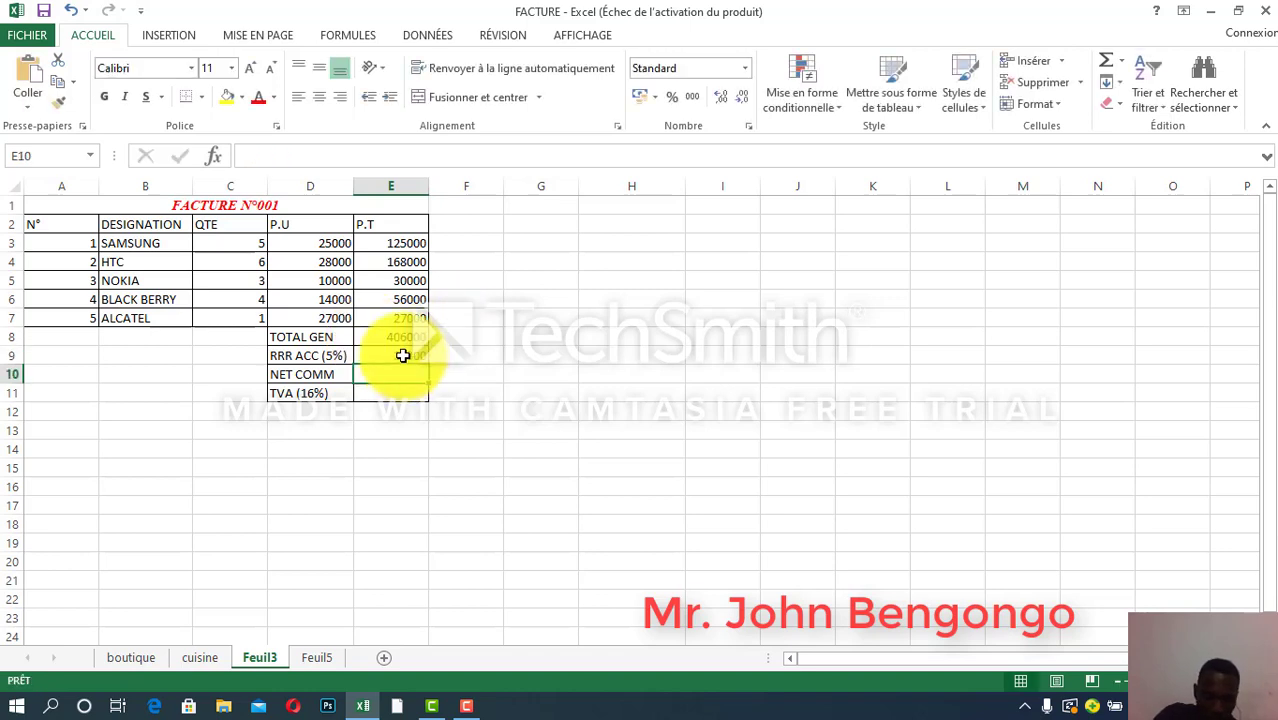
{"action": "left_click", "coordinate": [402, 356]}
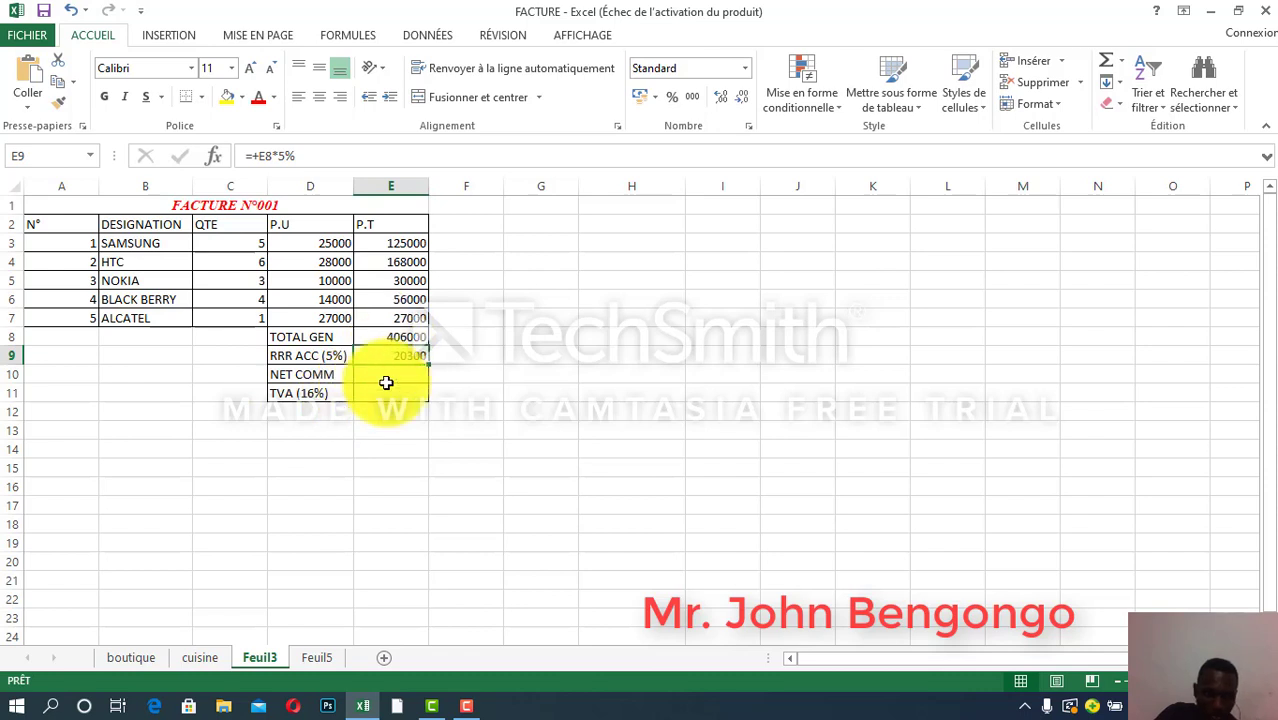
Calculate NET COMM in cell E10 by subtracting the discount from TOTAL GEN with the formula +E8-E9
{"action": "left_click", "coordinate": [390, 374]}
{"action": "type", "text": "+"}
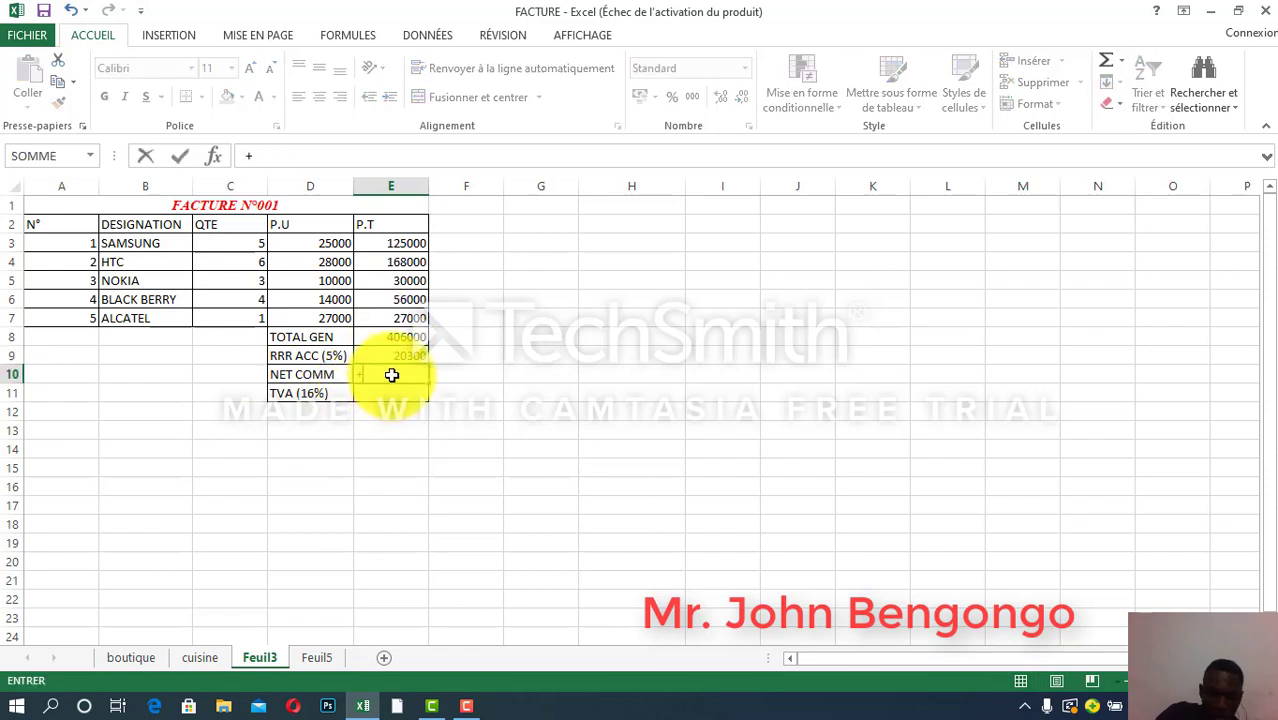
{"action": "left_click", "coordinate": [396, 337]}
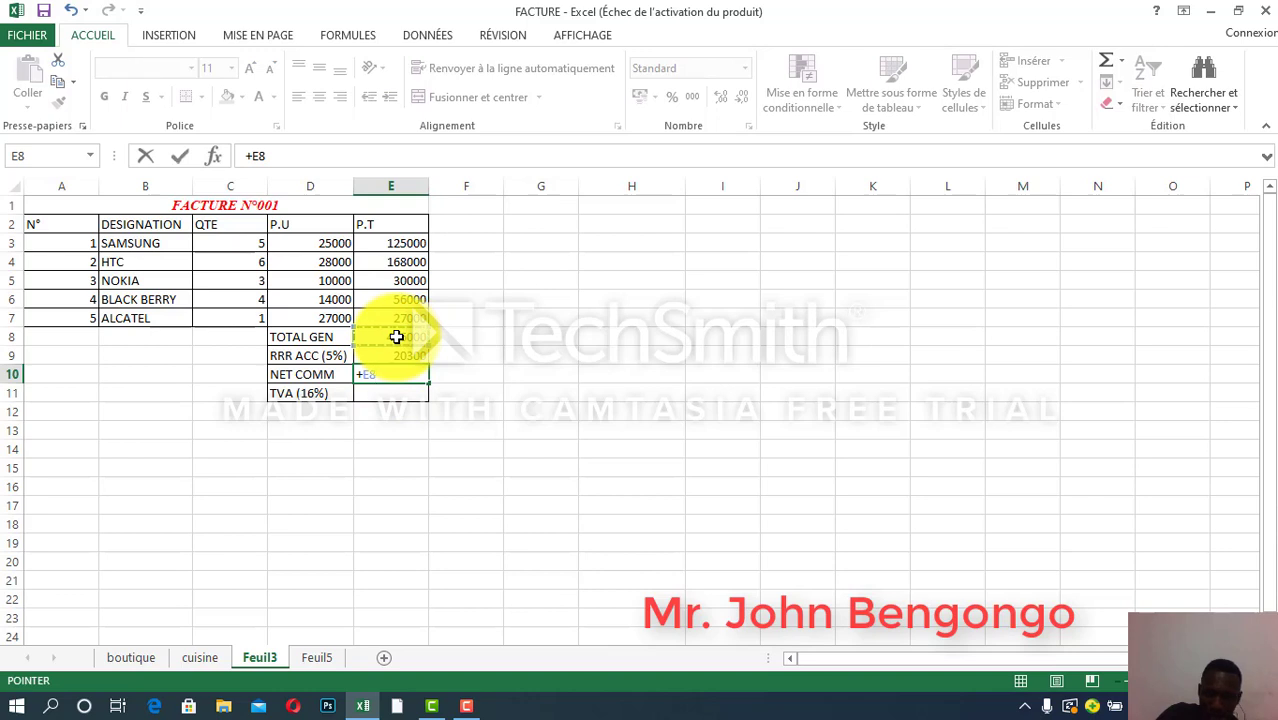
{"action": "type", "text": "-"}
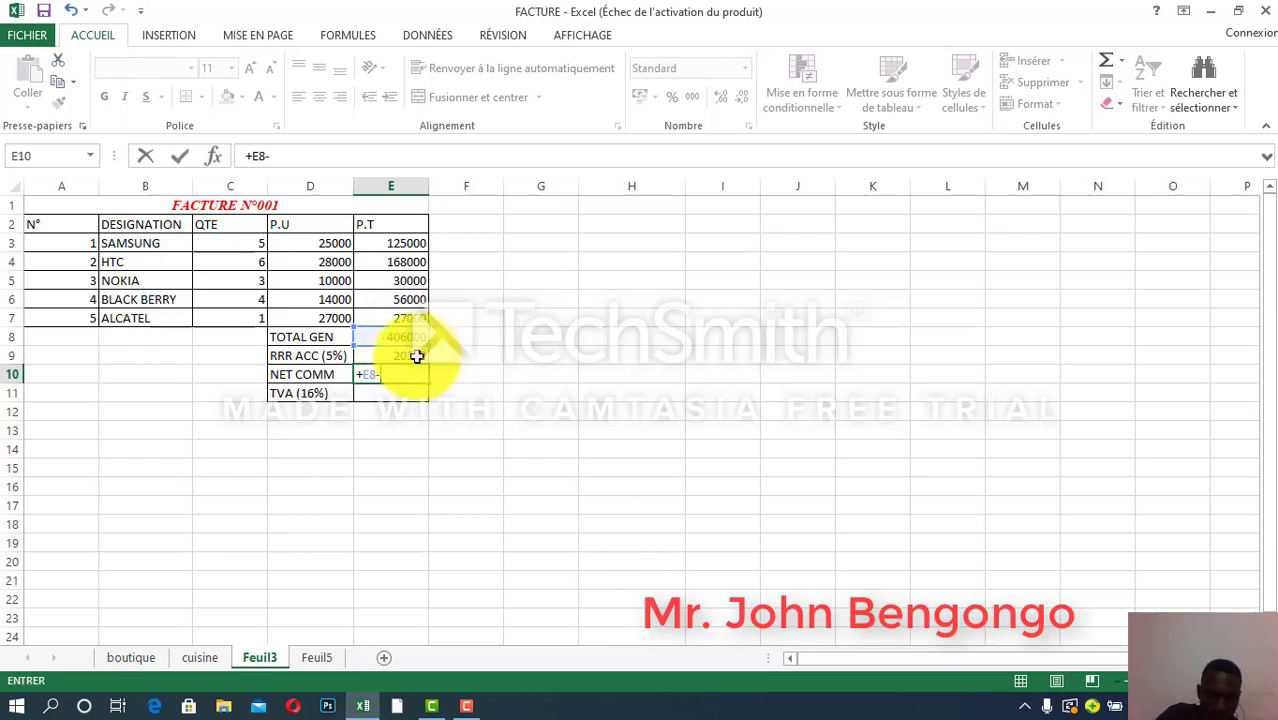
{"action": "left_click", "coordinate": [417, 356]}
{"action": "key", "text": "Return"}
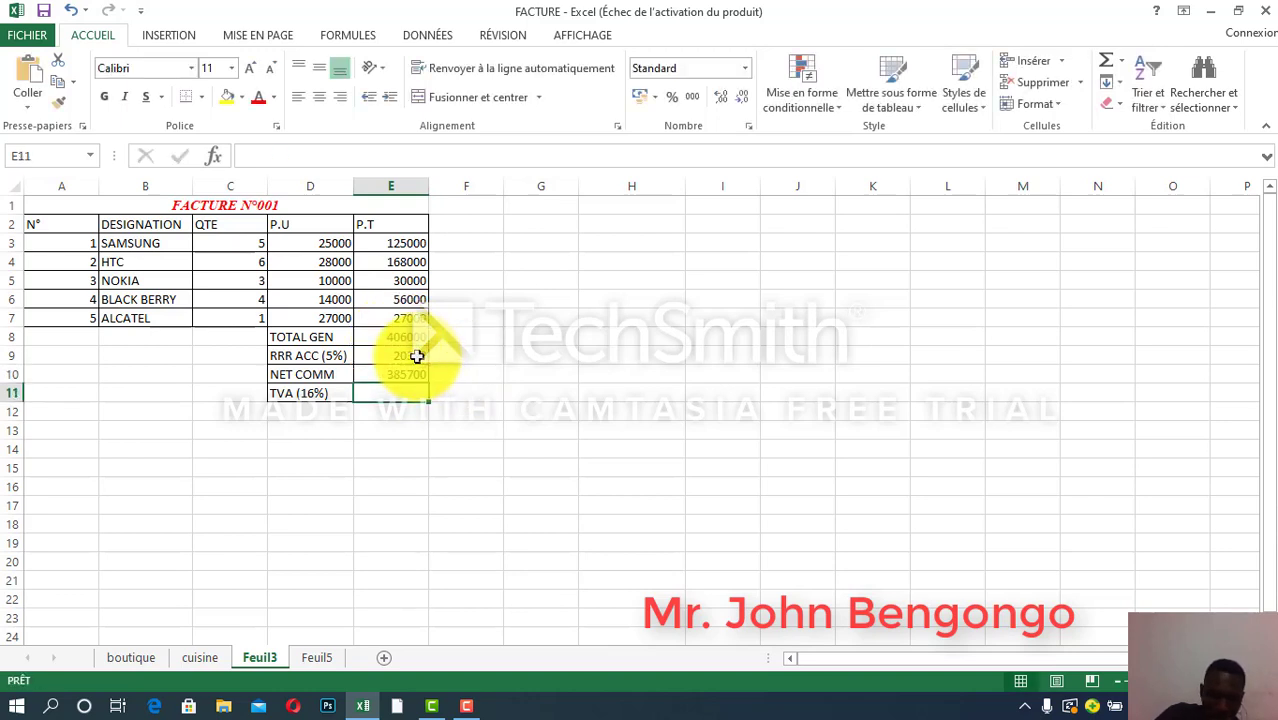
{"action": "left_click", "coordinate": [388, 375]}
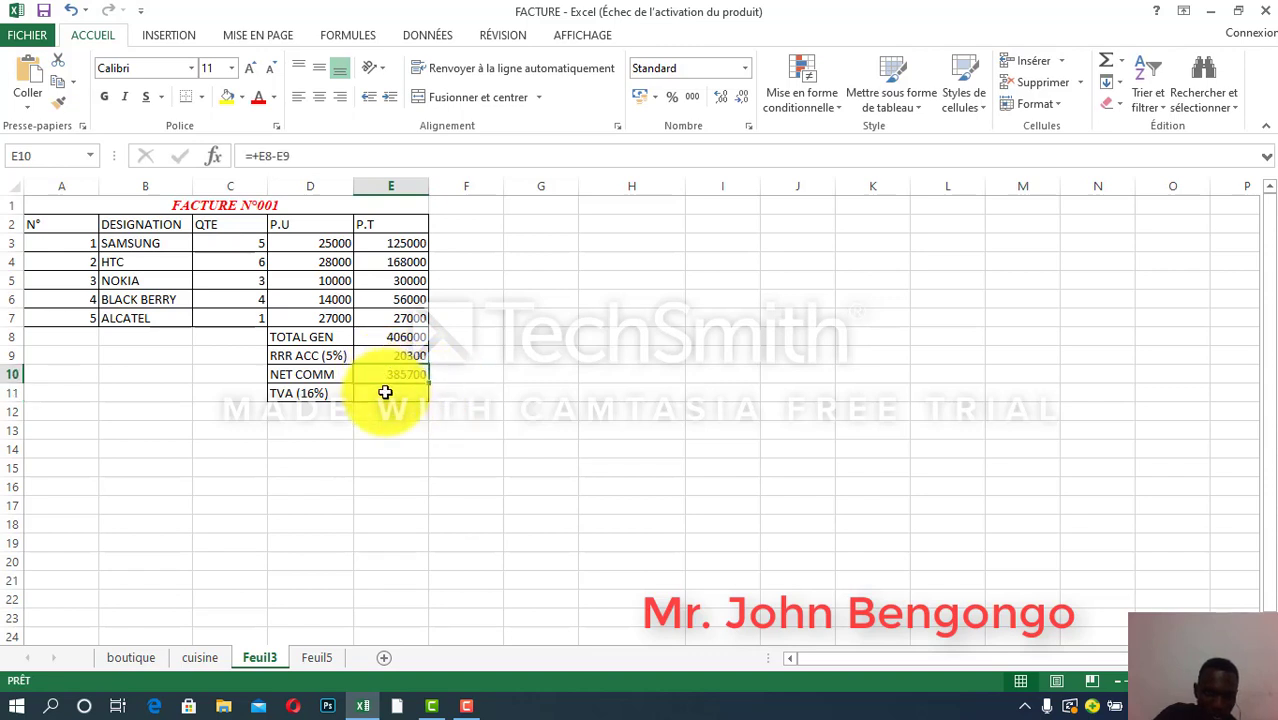
Calculate TVA (16%) in cell E11 as 16% of TOTAL GEN with the formula +E8*16%
{"action": "left_click", "coordinate": [380, 396]}
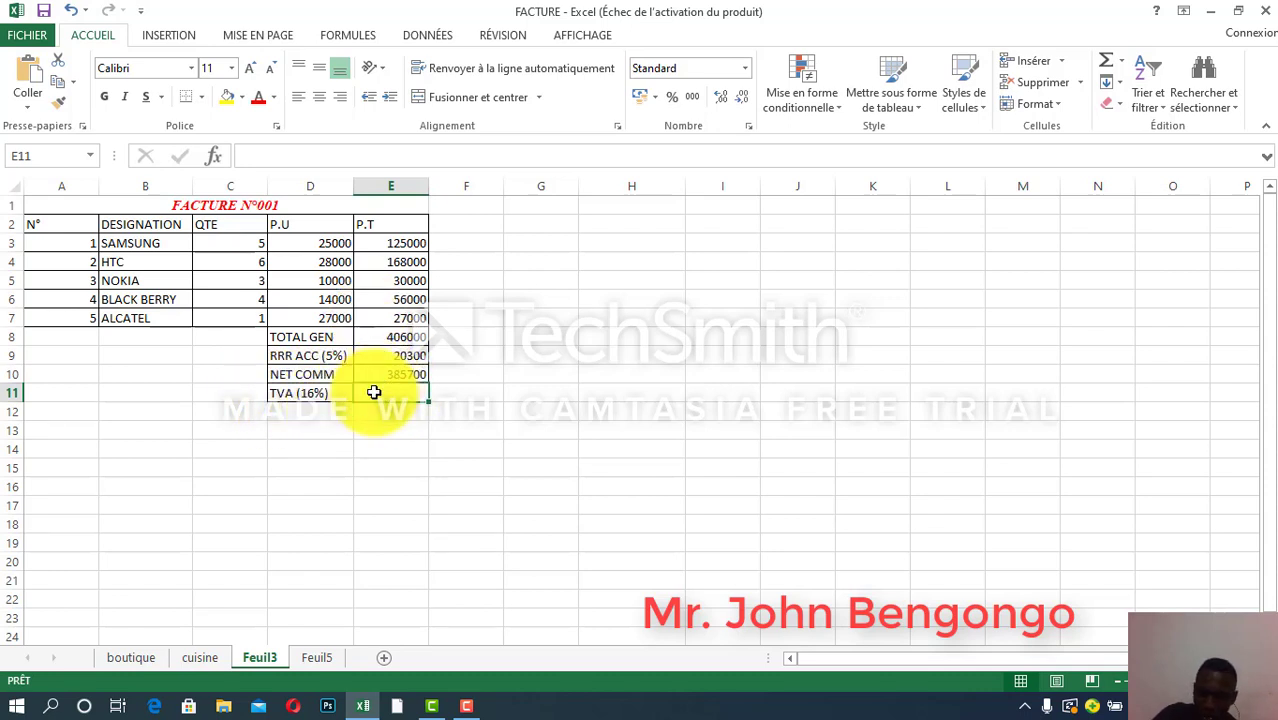
{"action": "type", "text": "+"}
{"action": "left_click", "coordinate": [393, 337]}
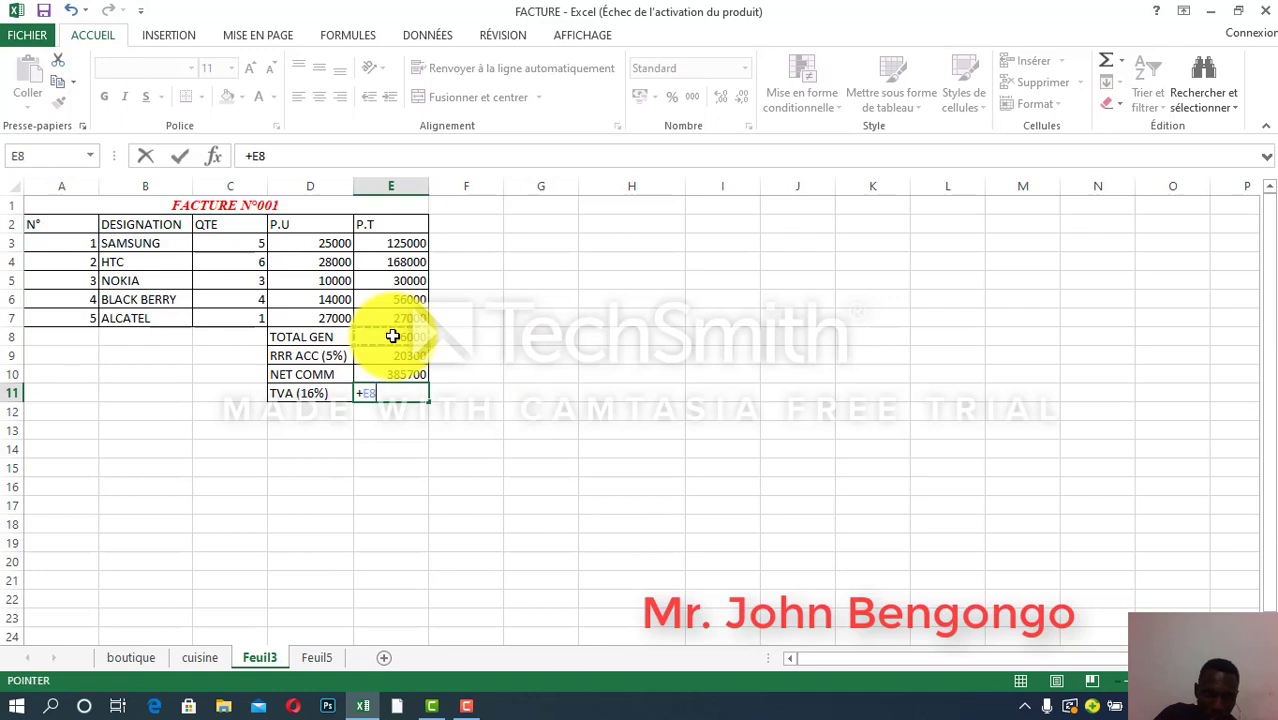
{"action": "type", "text": "*"}
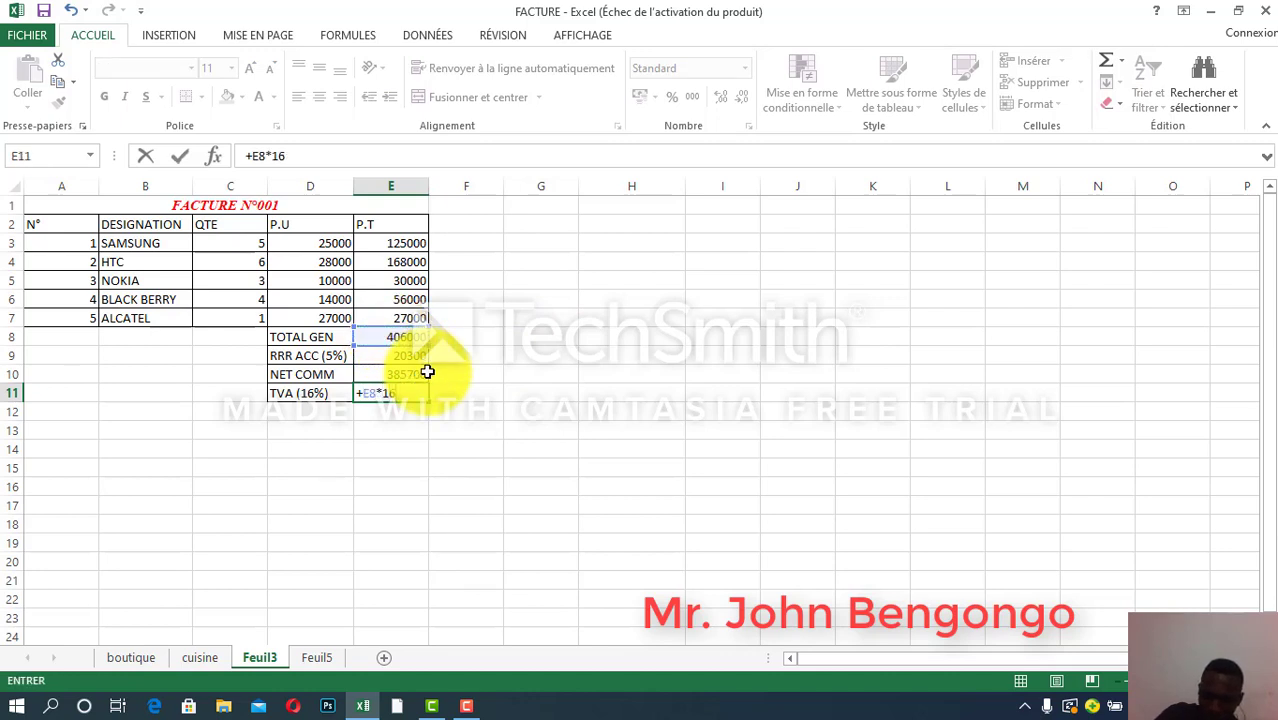
{"action": "key", "text": "Return"}
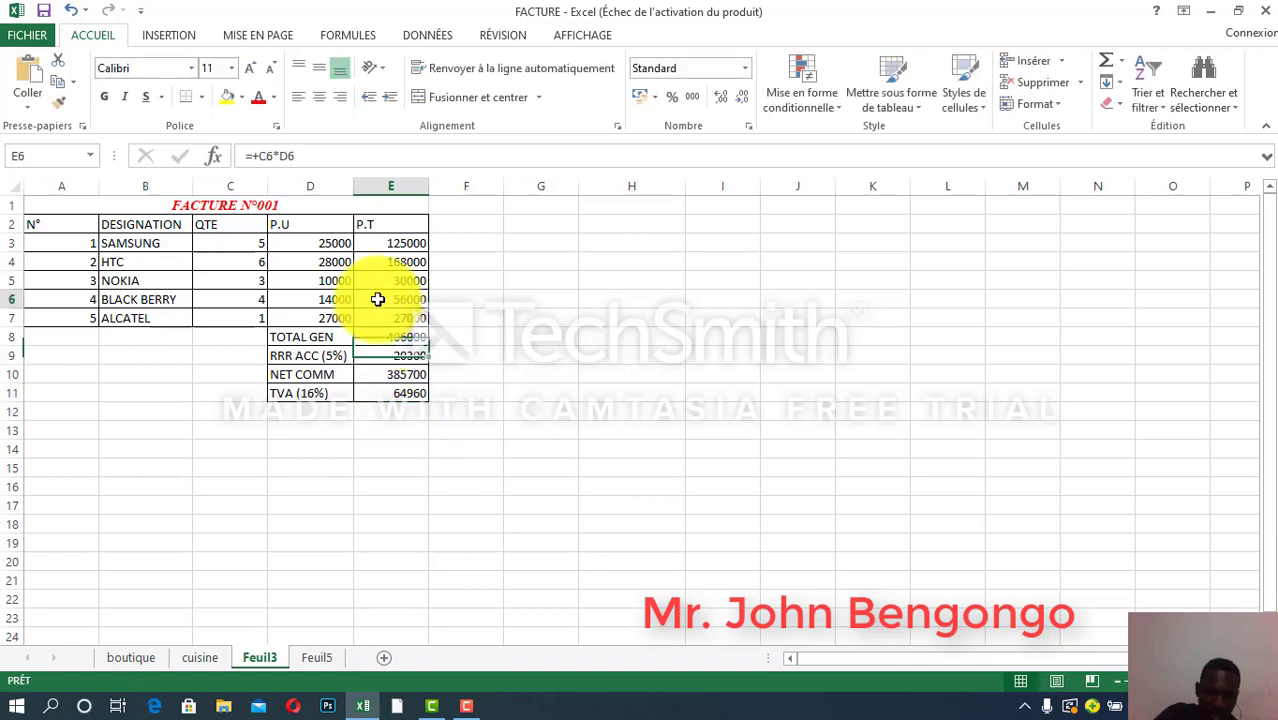
In the page setup for printing the invoice, centre the content on the page horizontally only, with vertical centring off
{"action": "left_click", "coordinate": [270, 247]}
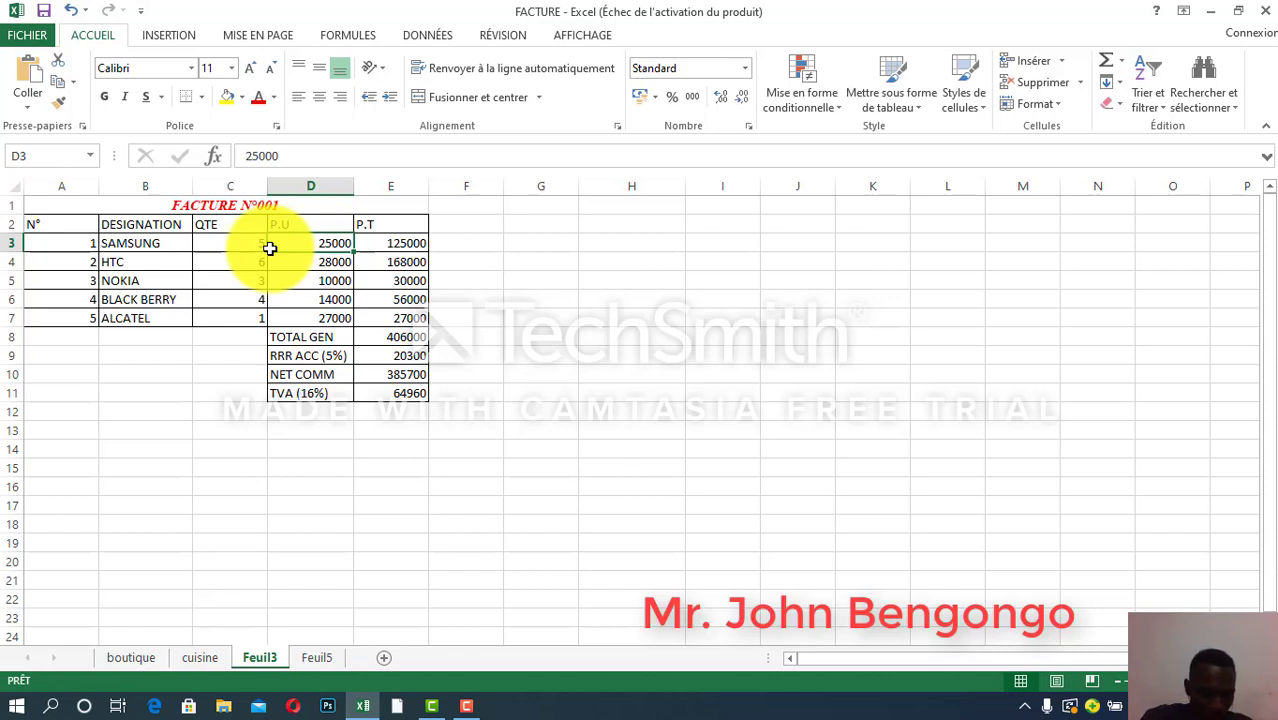
{"action": "key", "text": "ctrl+p"}
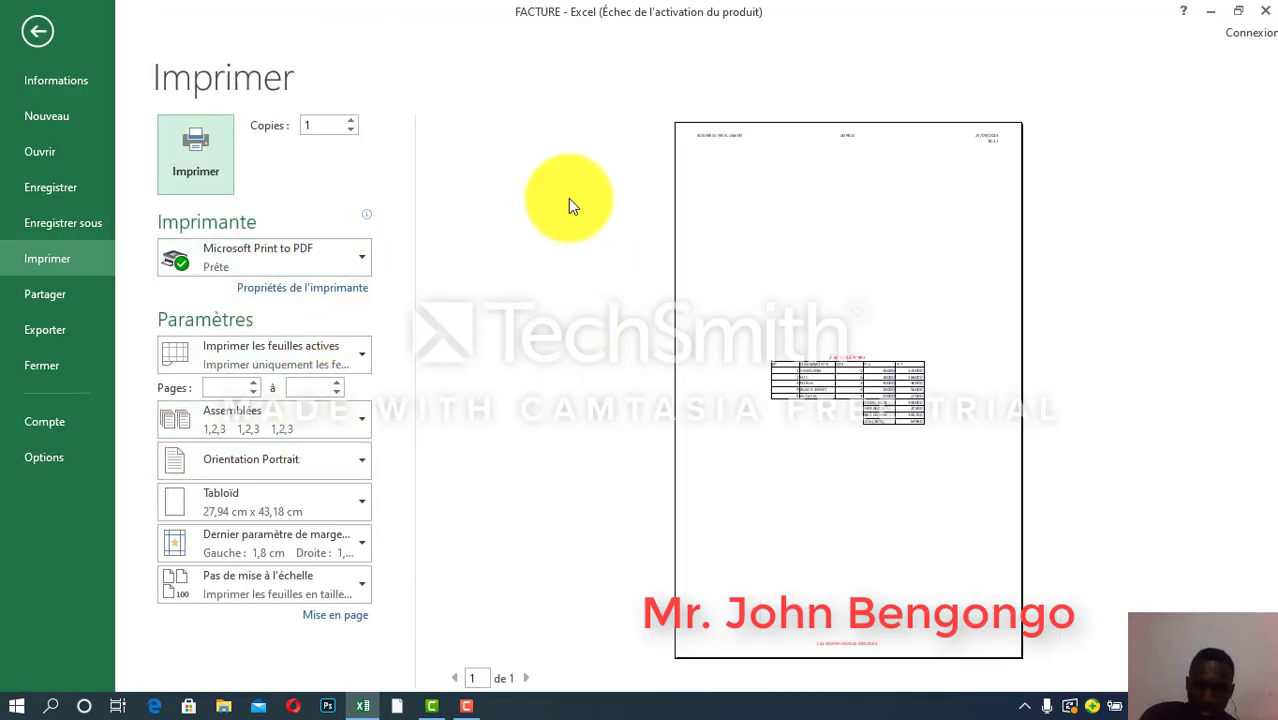
{"action": "left_click", "coordinate": [346, 620]}
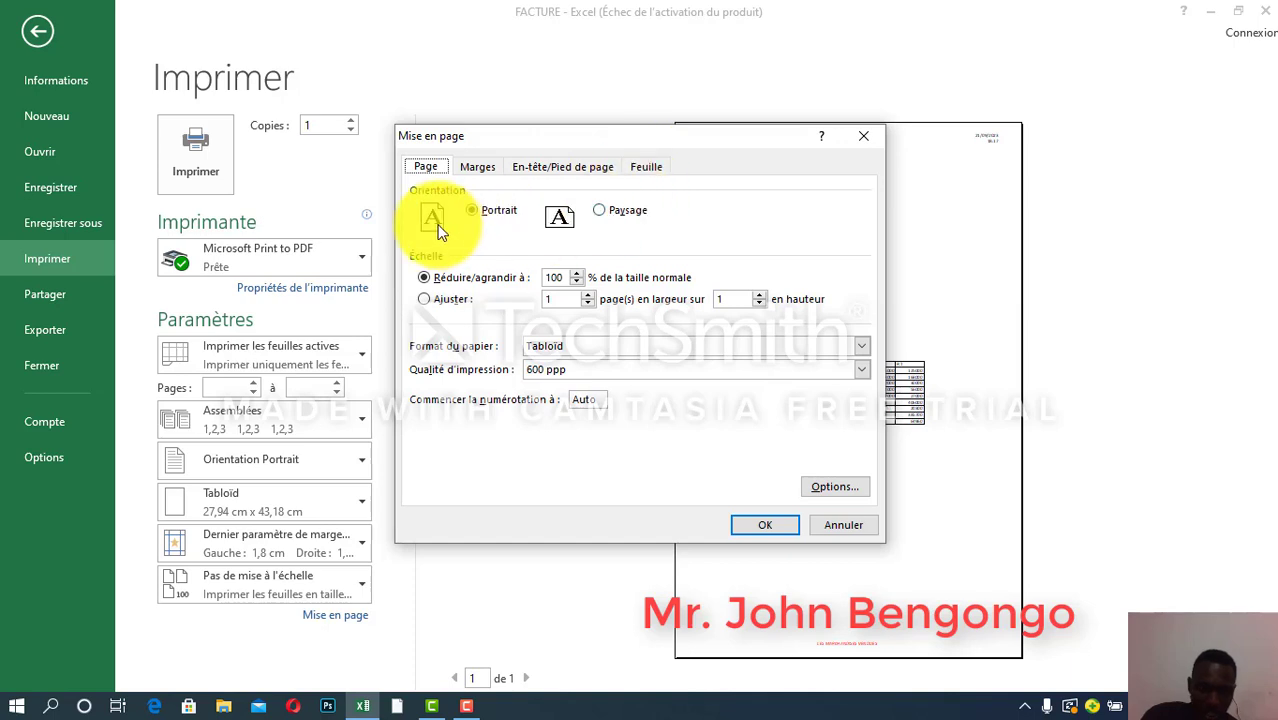
{"action": "left_click", "coordinate": [474, 168]}
{"action": "left_click", "coordinate": [424, 426]}
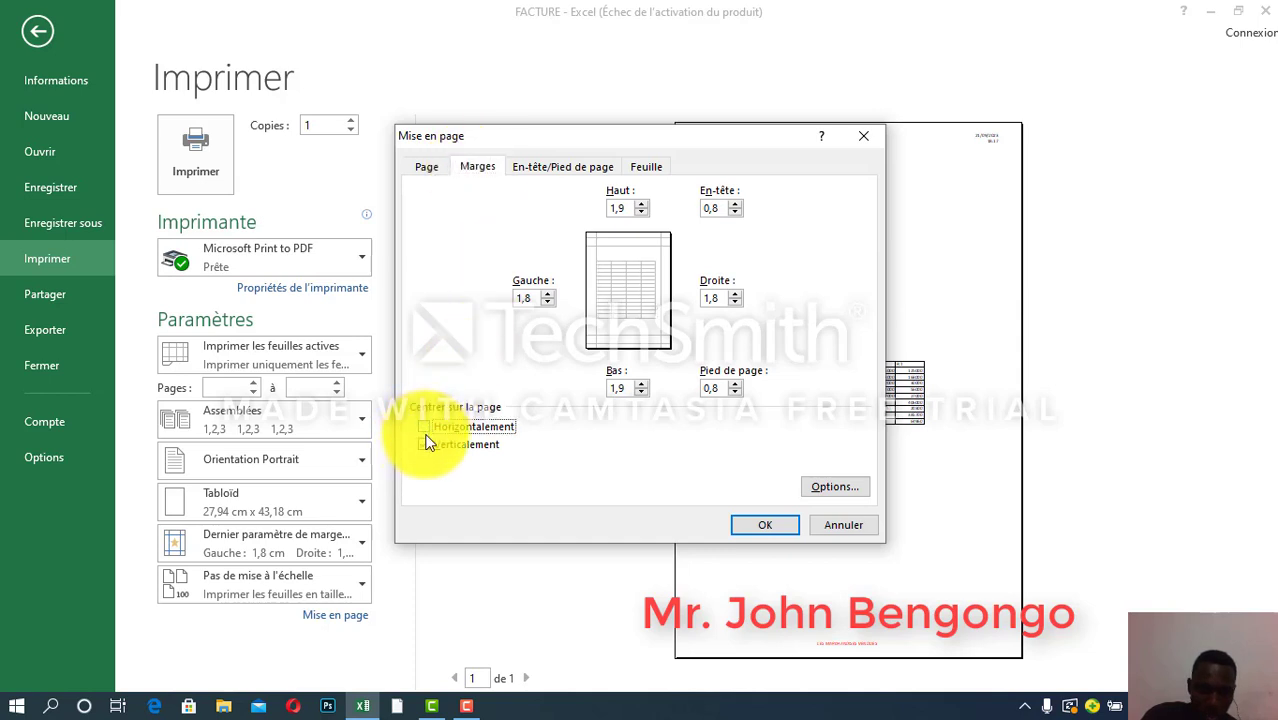
{"action": "left_click", "coordinate": [425, 444]}
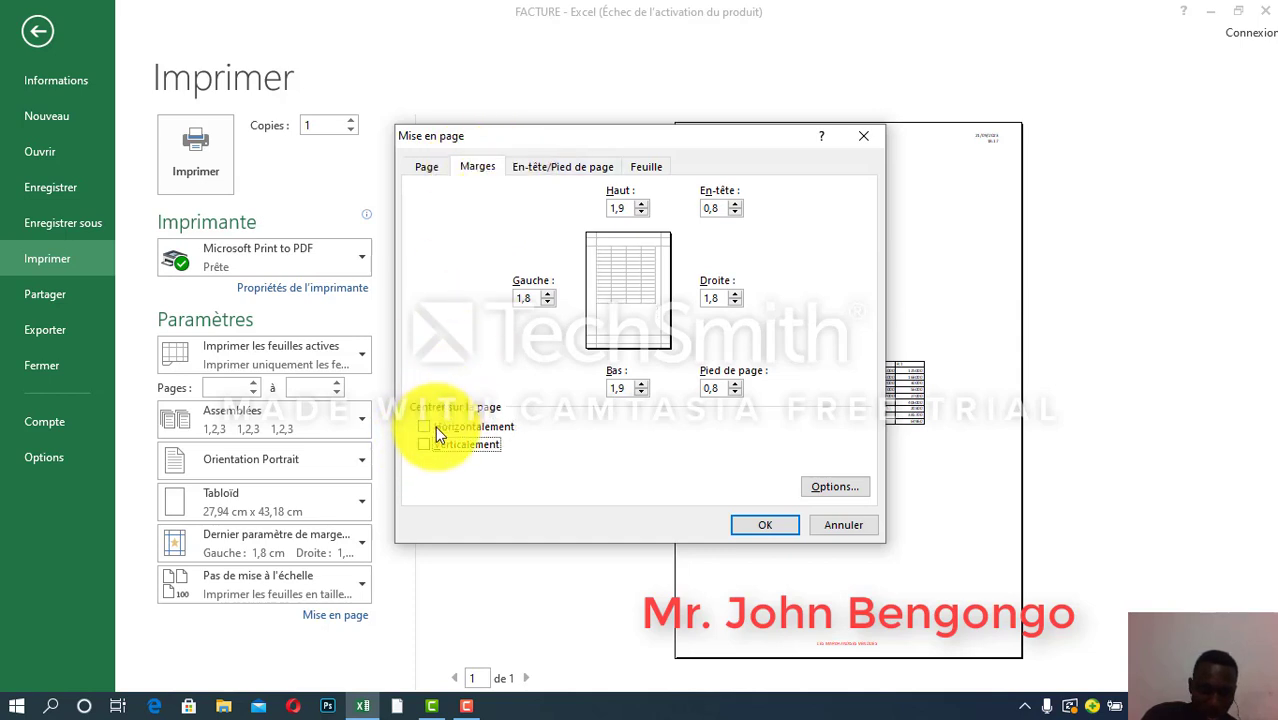
{"action": "left_click", "coordinate": [423, 425]}
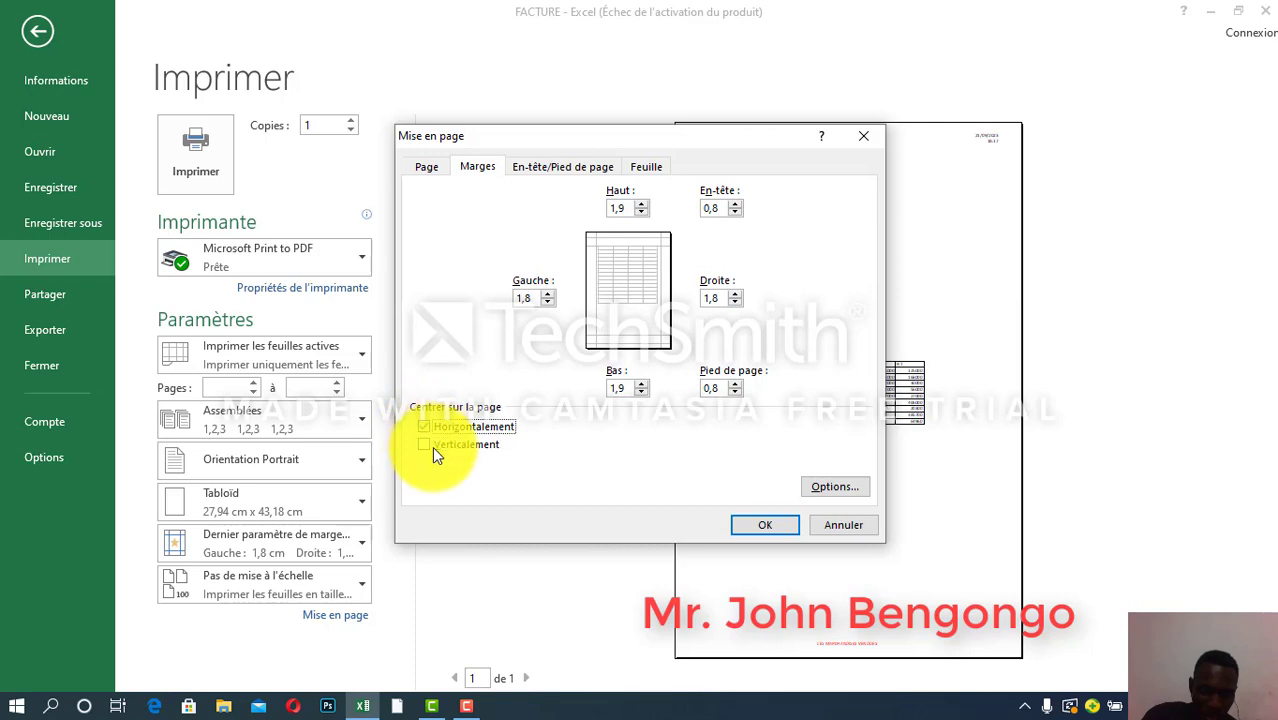
Replace the content of the custom header's right section with the date and, on a second line, the time
{"action": "left_click", "coordinate": [579, 170]}
{"action": "left_click", "coordinate": [597, 292]}
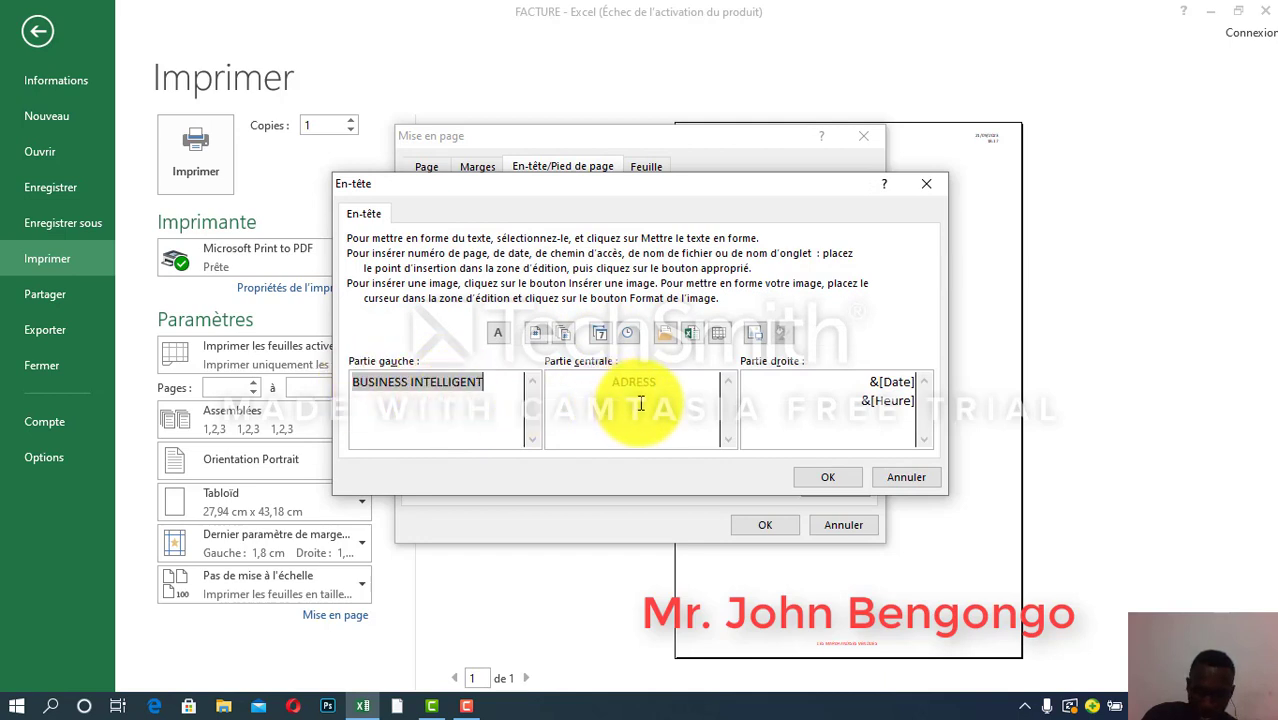
{"action": "left_click", "coordinate": [864, 390]}
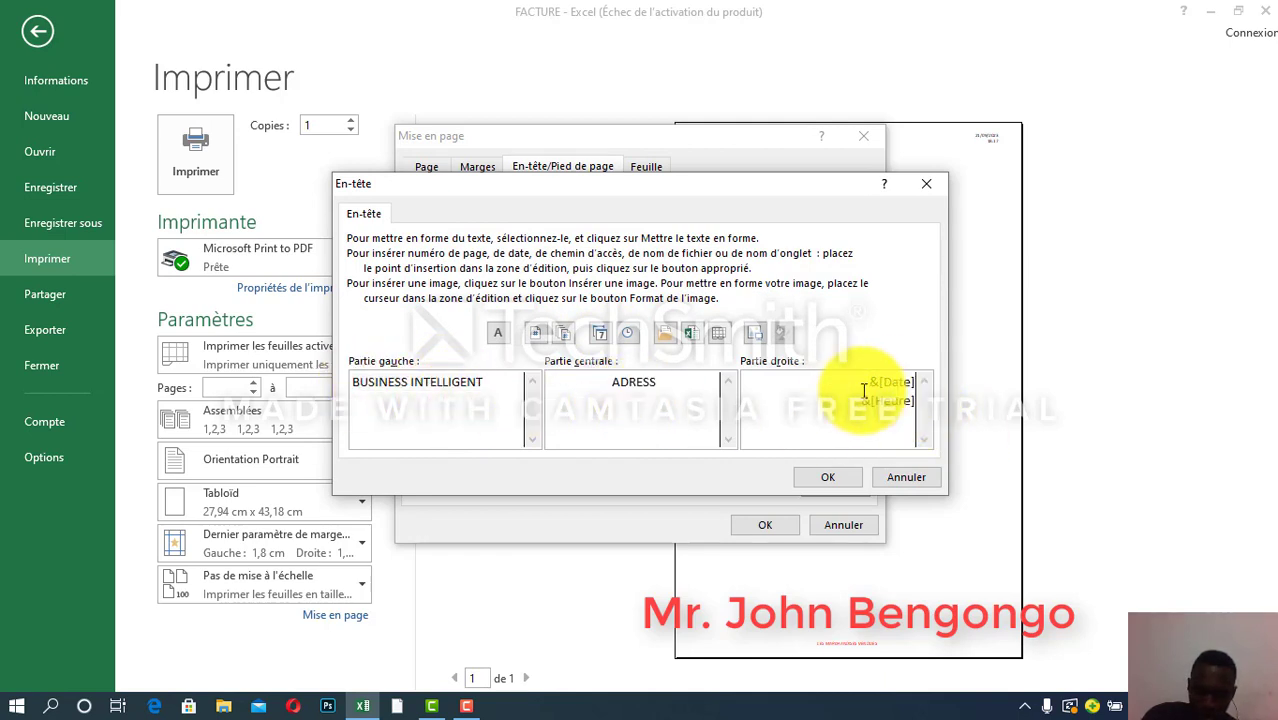
{"action": "left_click_drag", "start_coordinate": [865, 390], "coordinate": [906, 412]}
{"action": "key", "text": "Delete"}
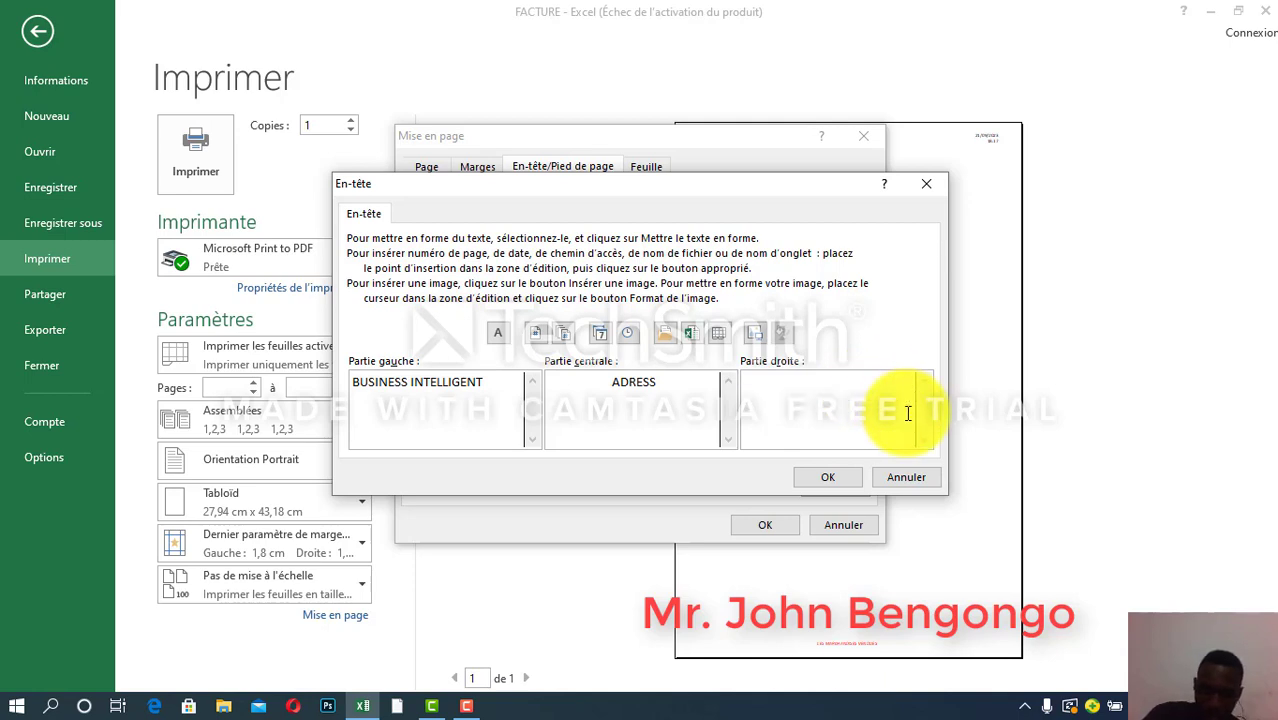
{"action": "left_click", "coordinate": [601, 336]}
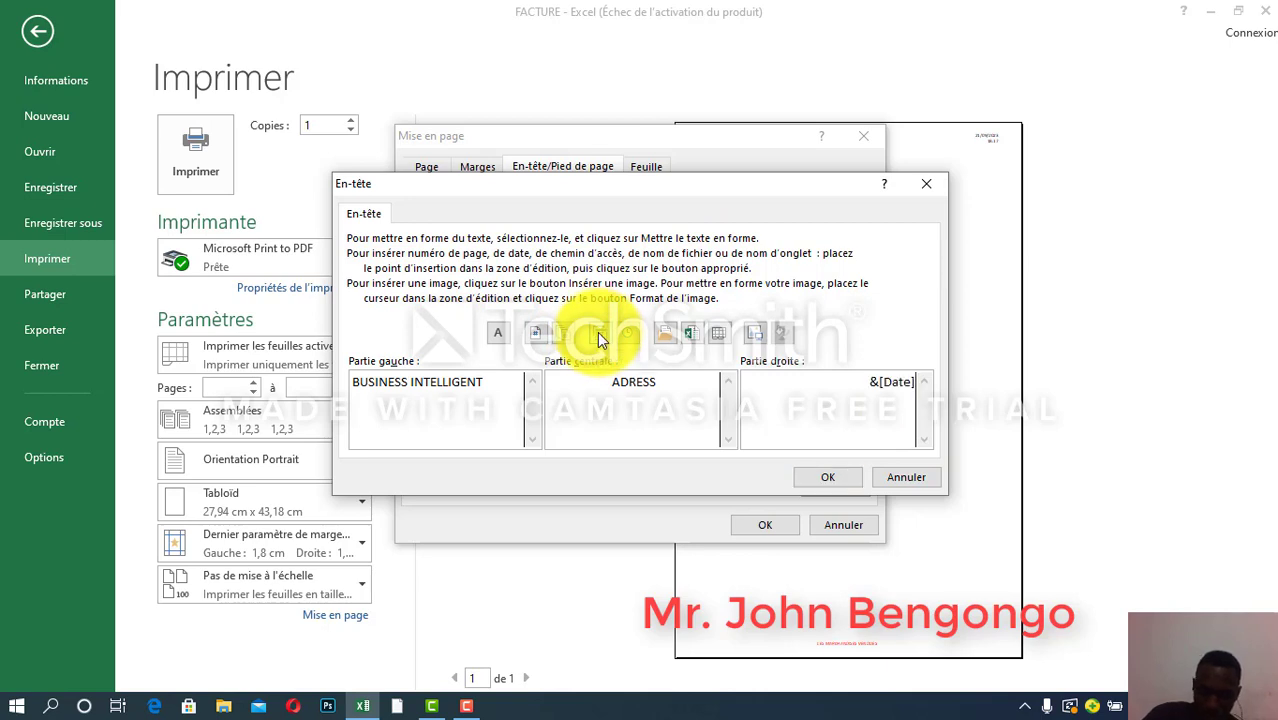
{"action": "key", "text": "Return"}
{"action": "left_click", "coordinate": [628, 333]}
{"action": "left_click", "coordinate": [814, 484]}
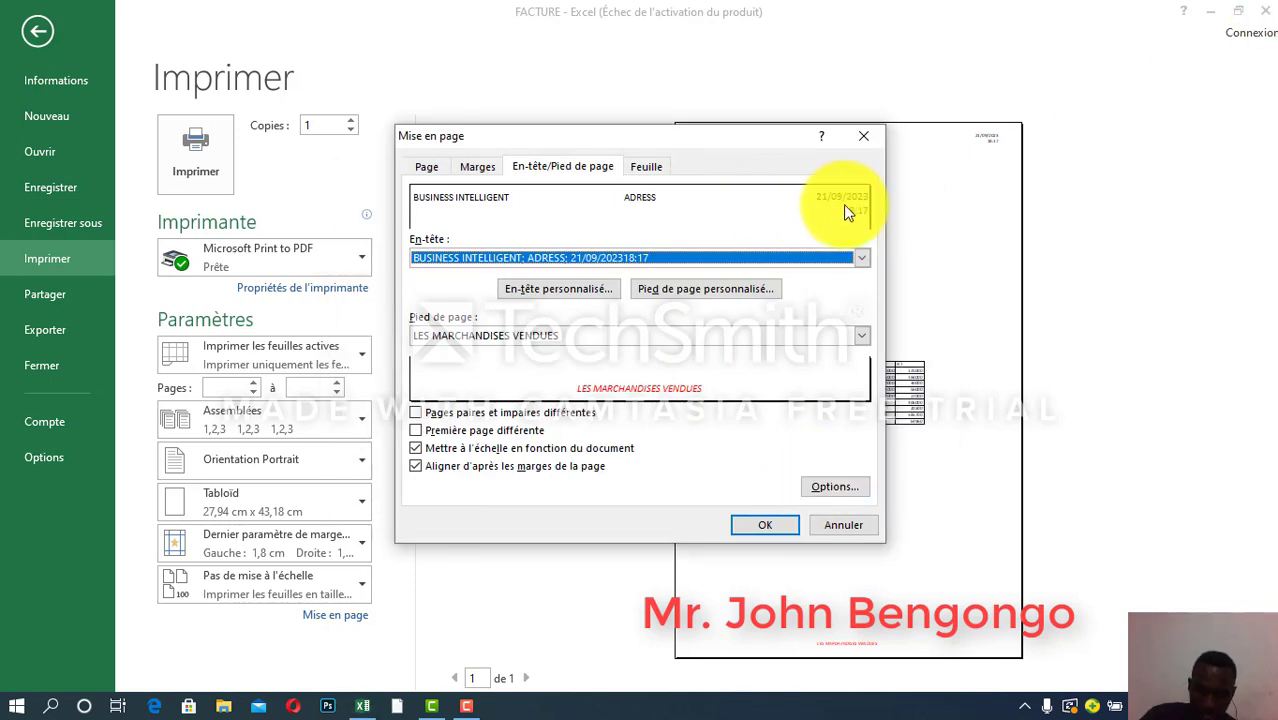
Review the custom footer LES MARCHANDISES VENDUES, apply the page setup and return to the invoice sheet
{"action": "left_click", "coordinate": [752, 291]}
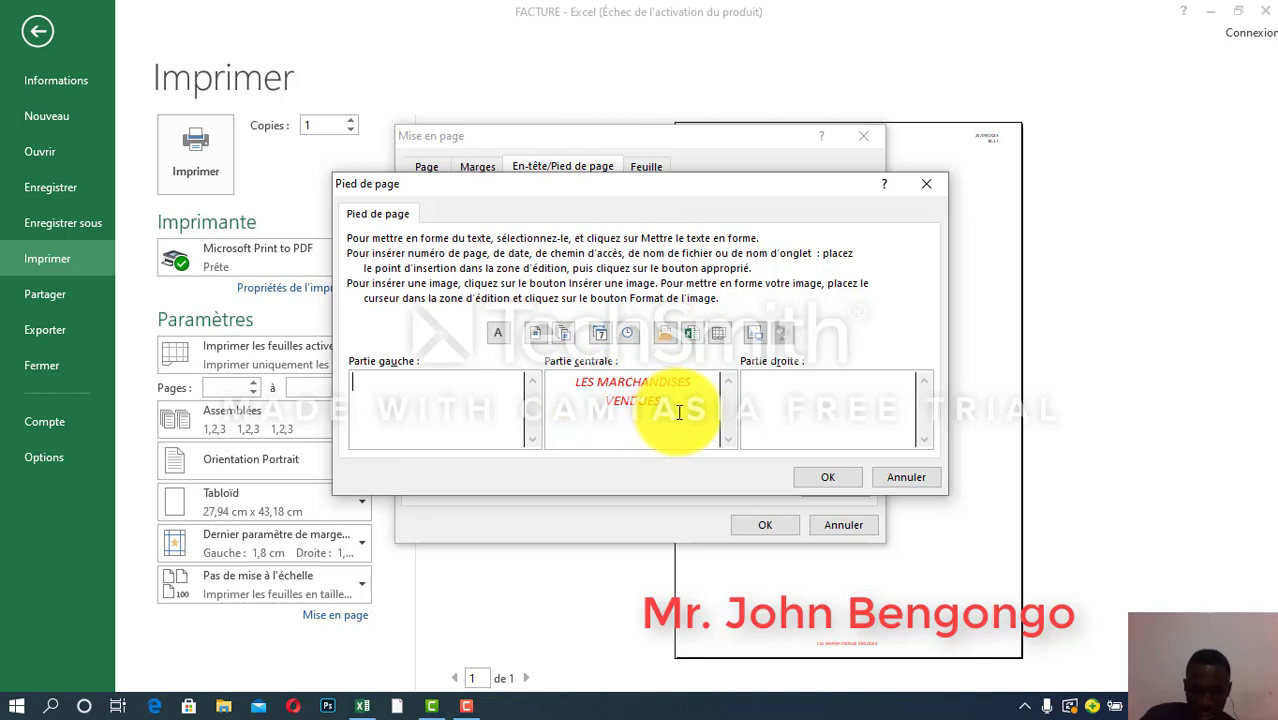
{"action": "left_click", "coordinate": [817, 477]}
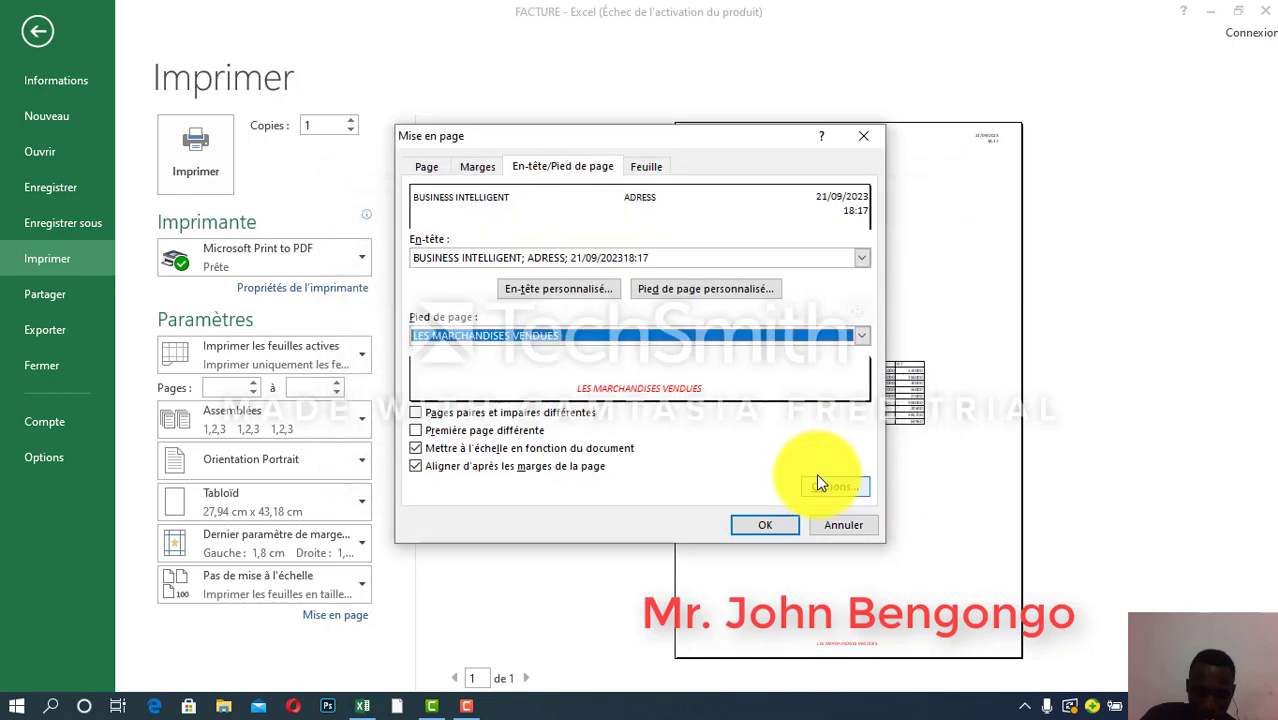
{"action": "left_click", "coordinate": [775, 520]}
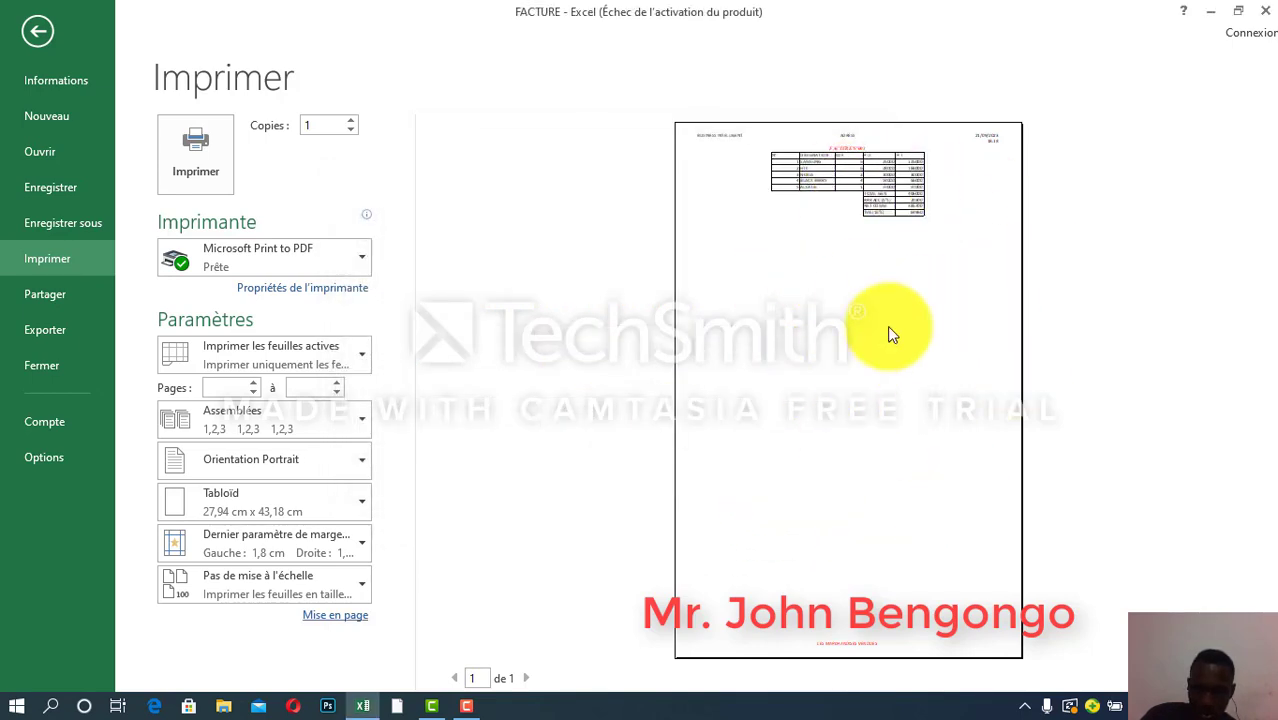
{"action": "left_click", "coordinate": [51, 33]}
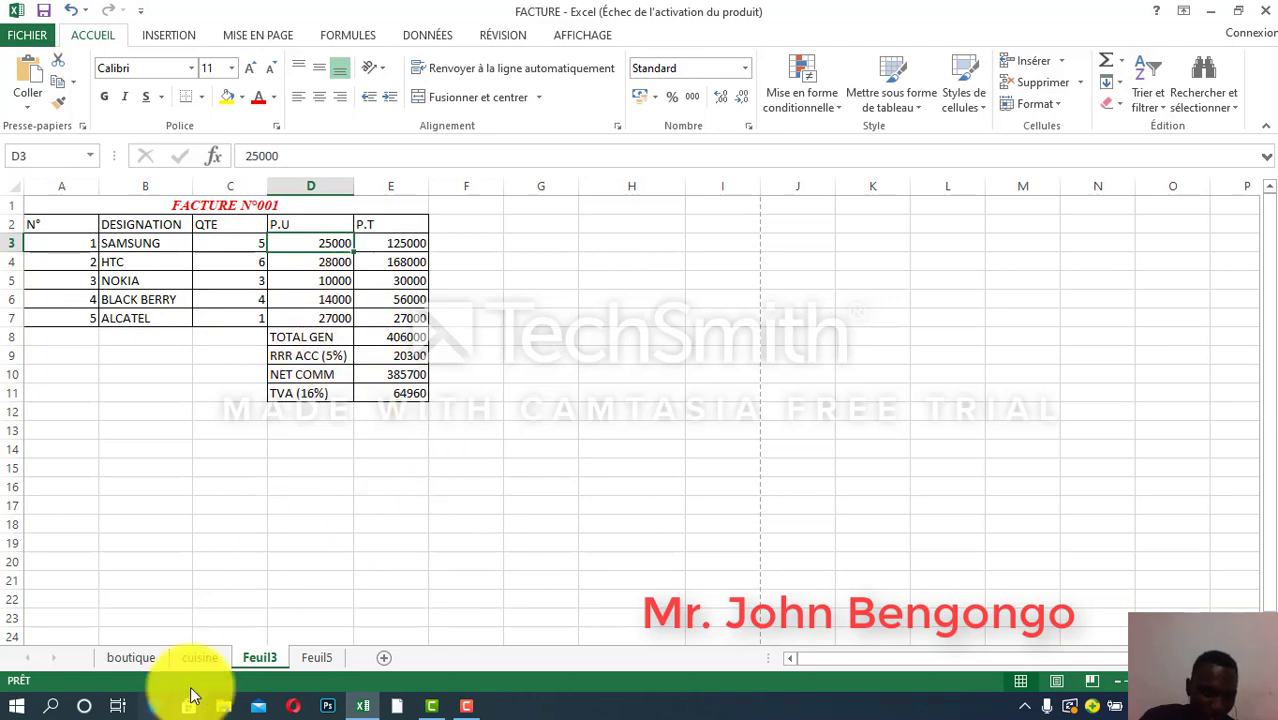
{"action": "left_click", "coordinate": [462, 700]}
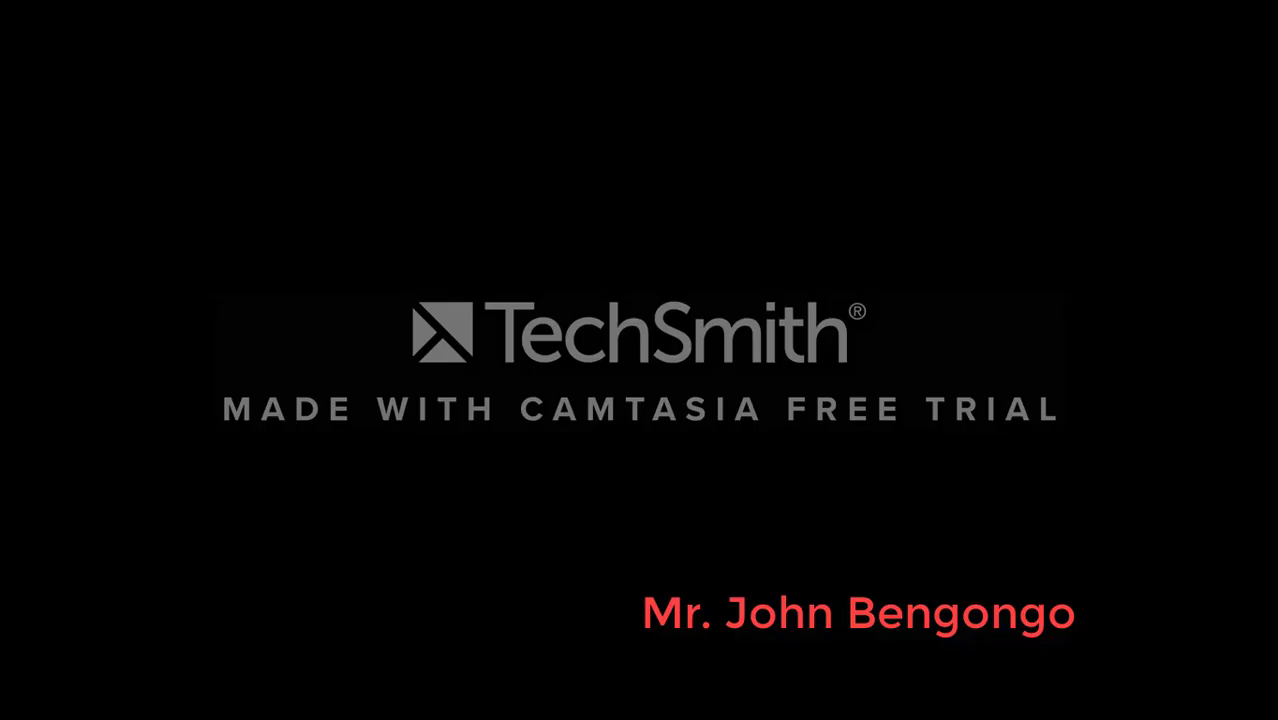